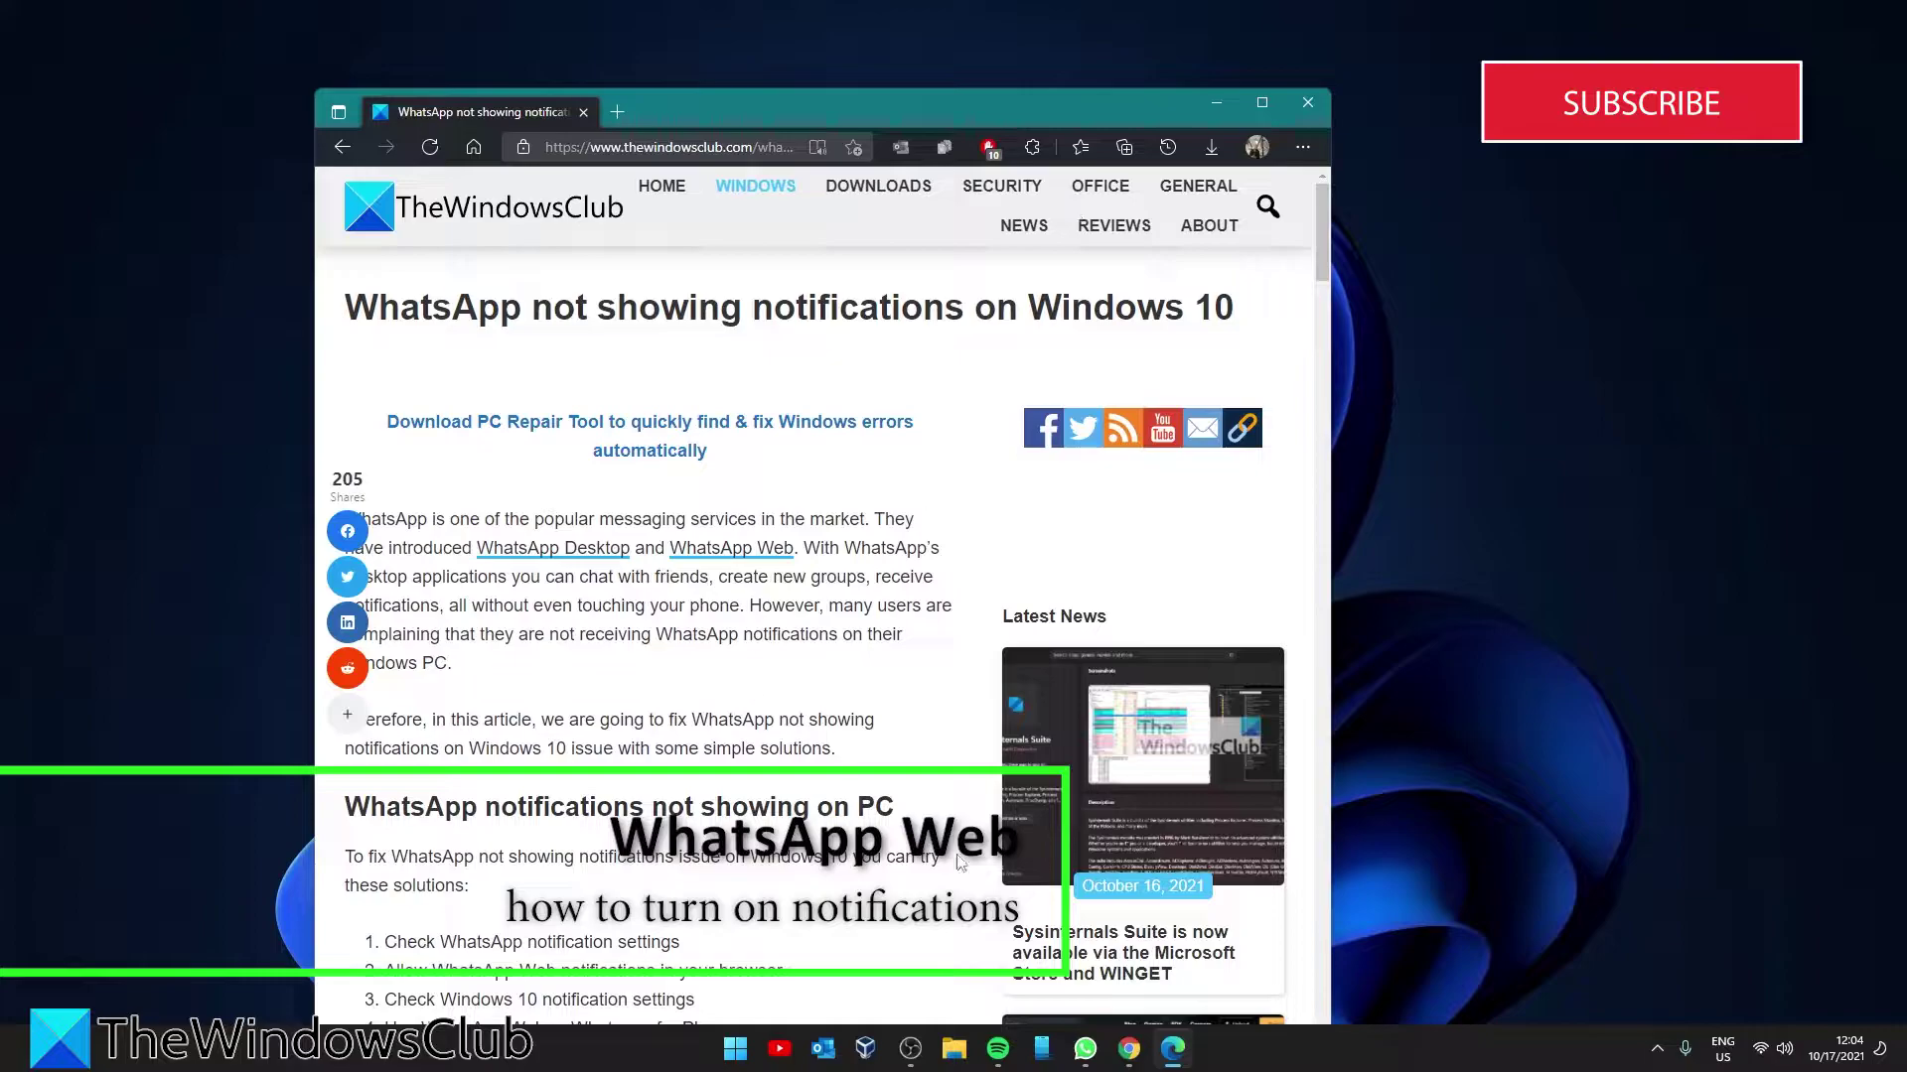
Open WhatsApp Desktop's Notifications page through its ⋯ menu and Settings.
left_click(1085, 1048)
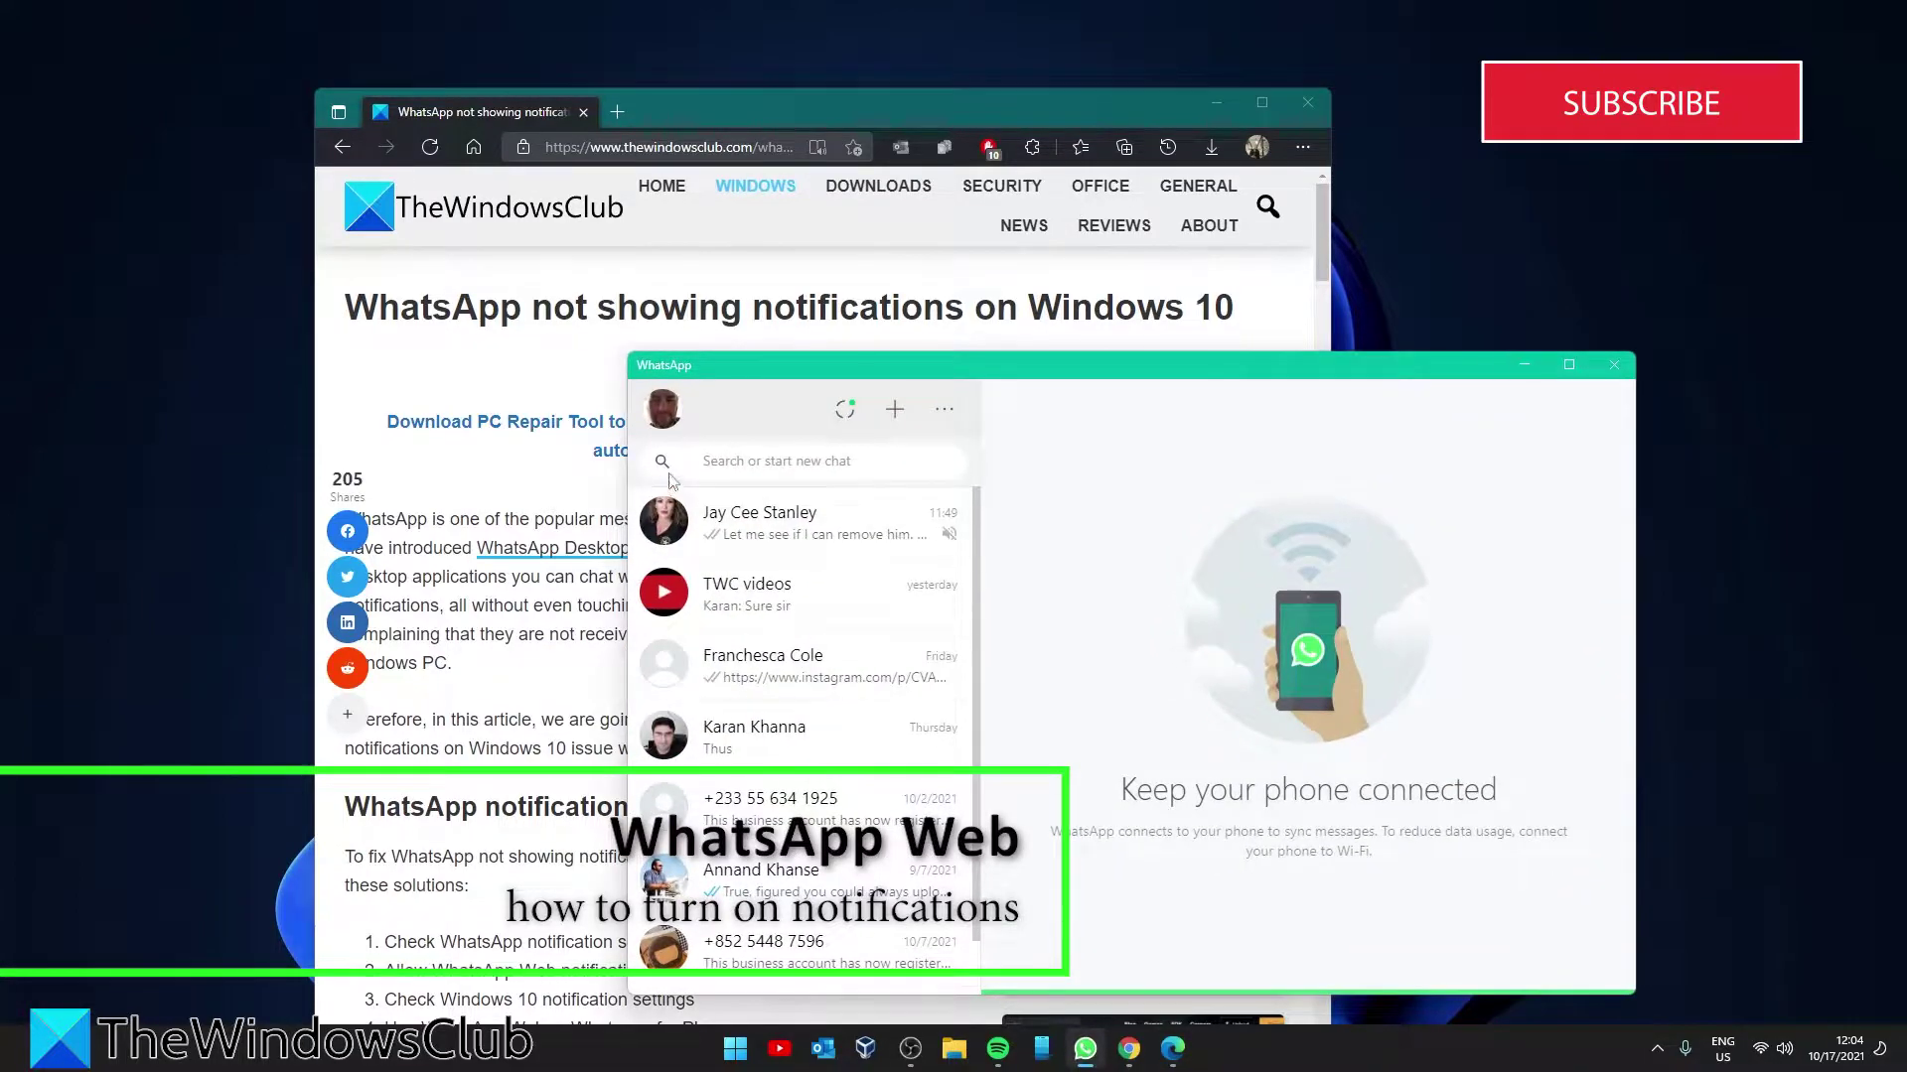
left_click(940, 413)
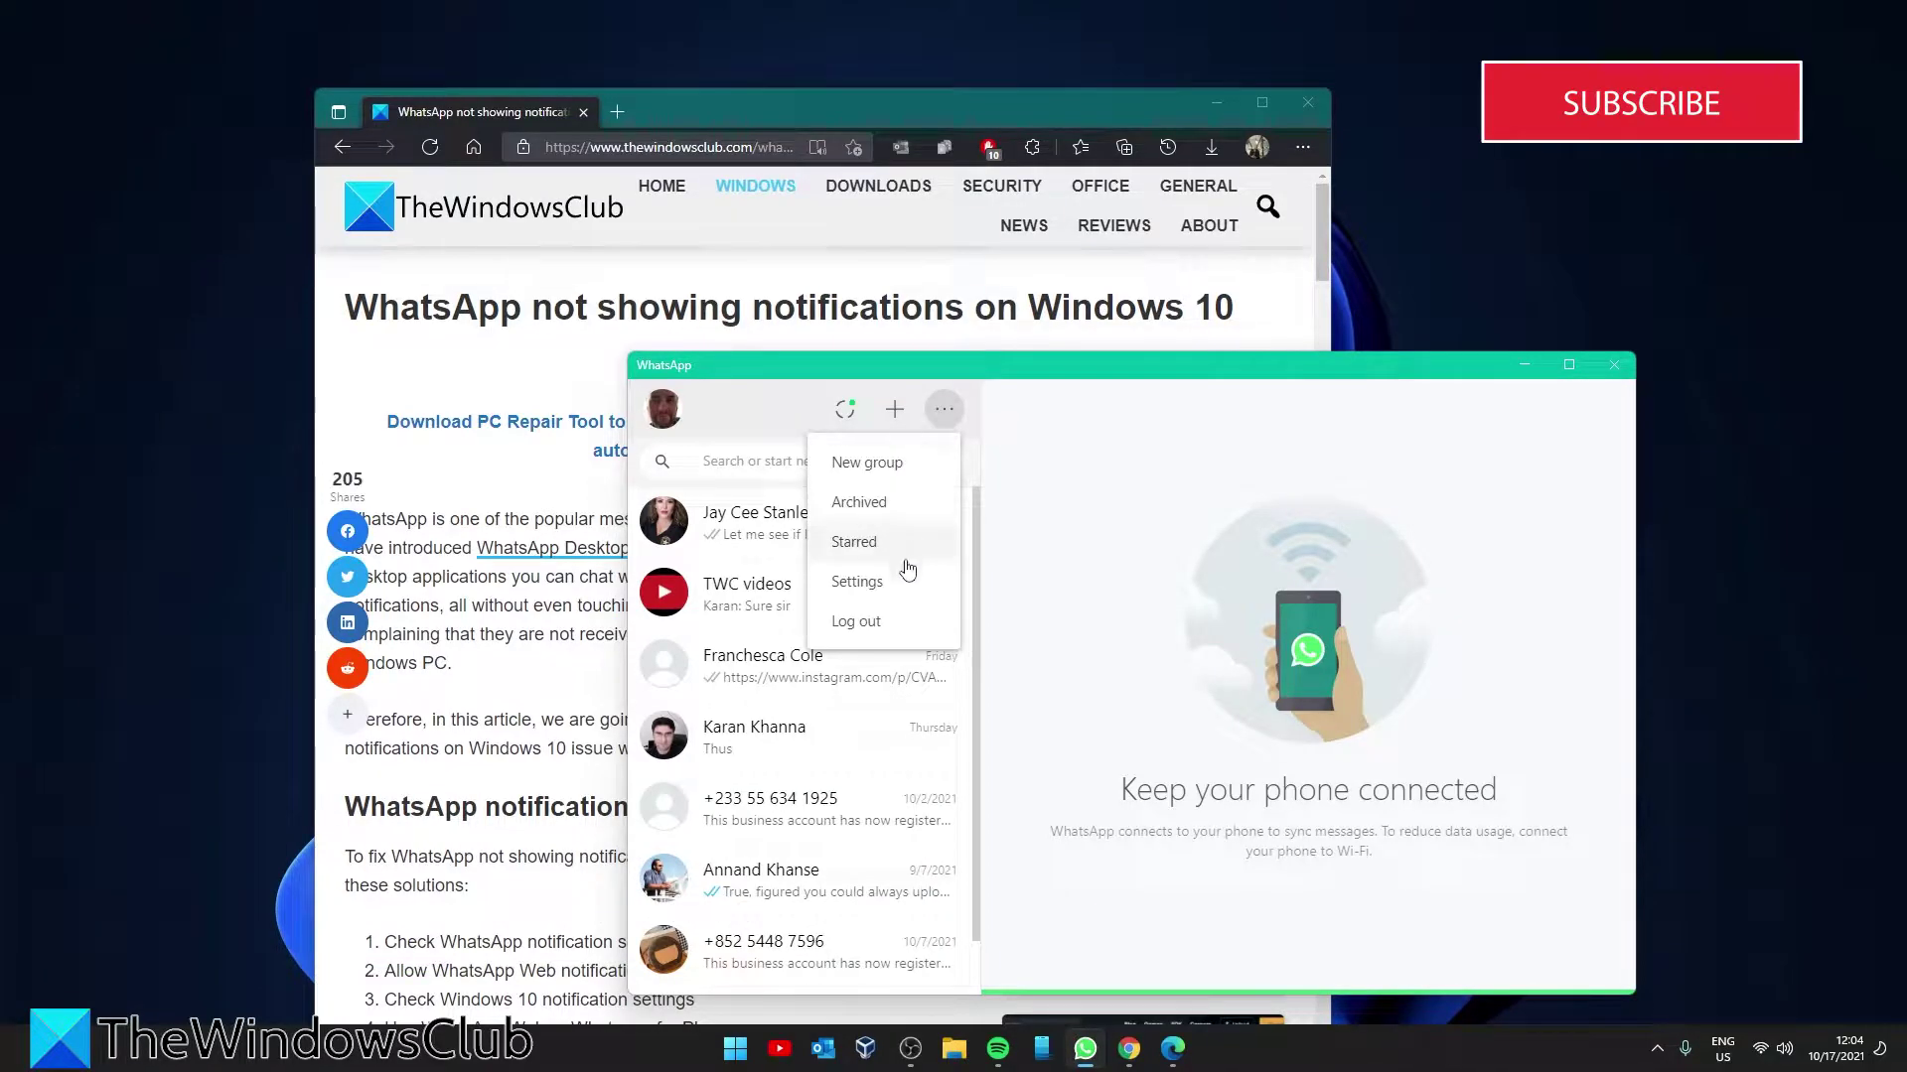
left_click(856, 583)
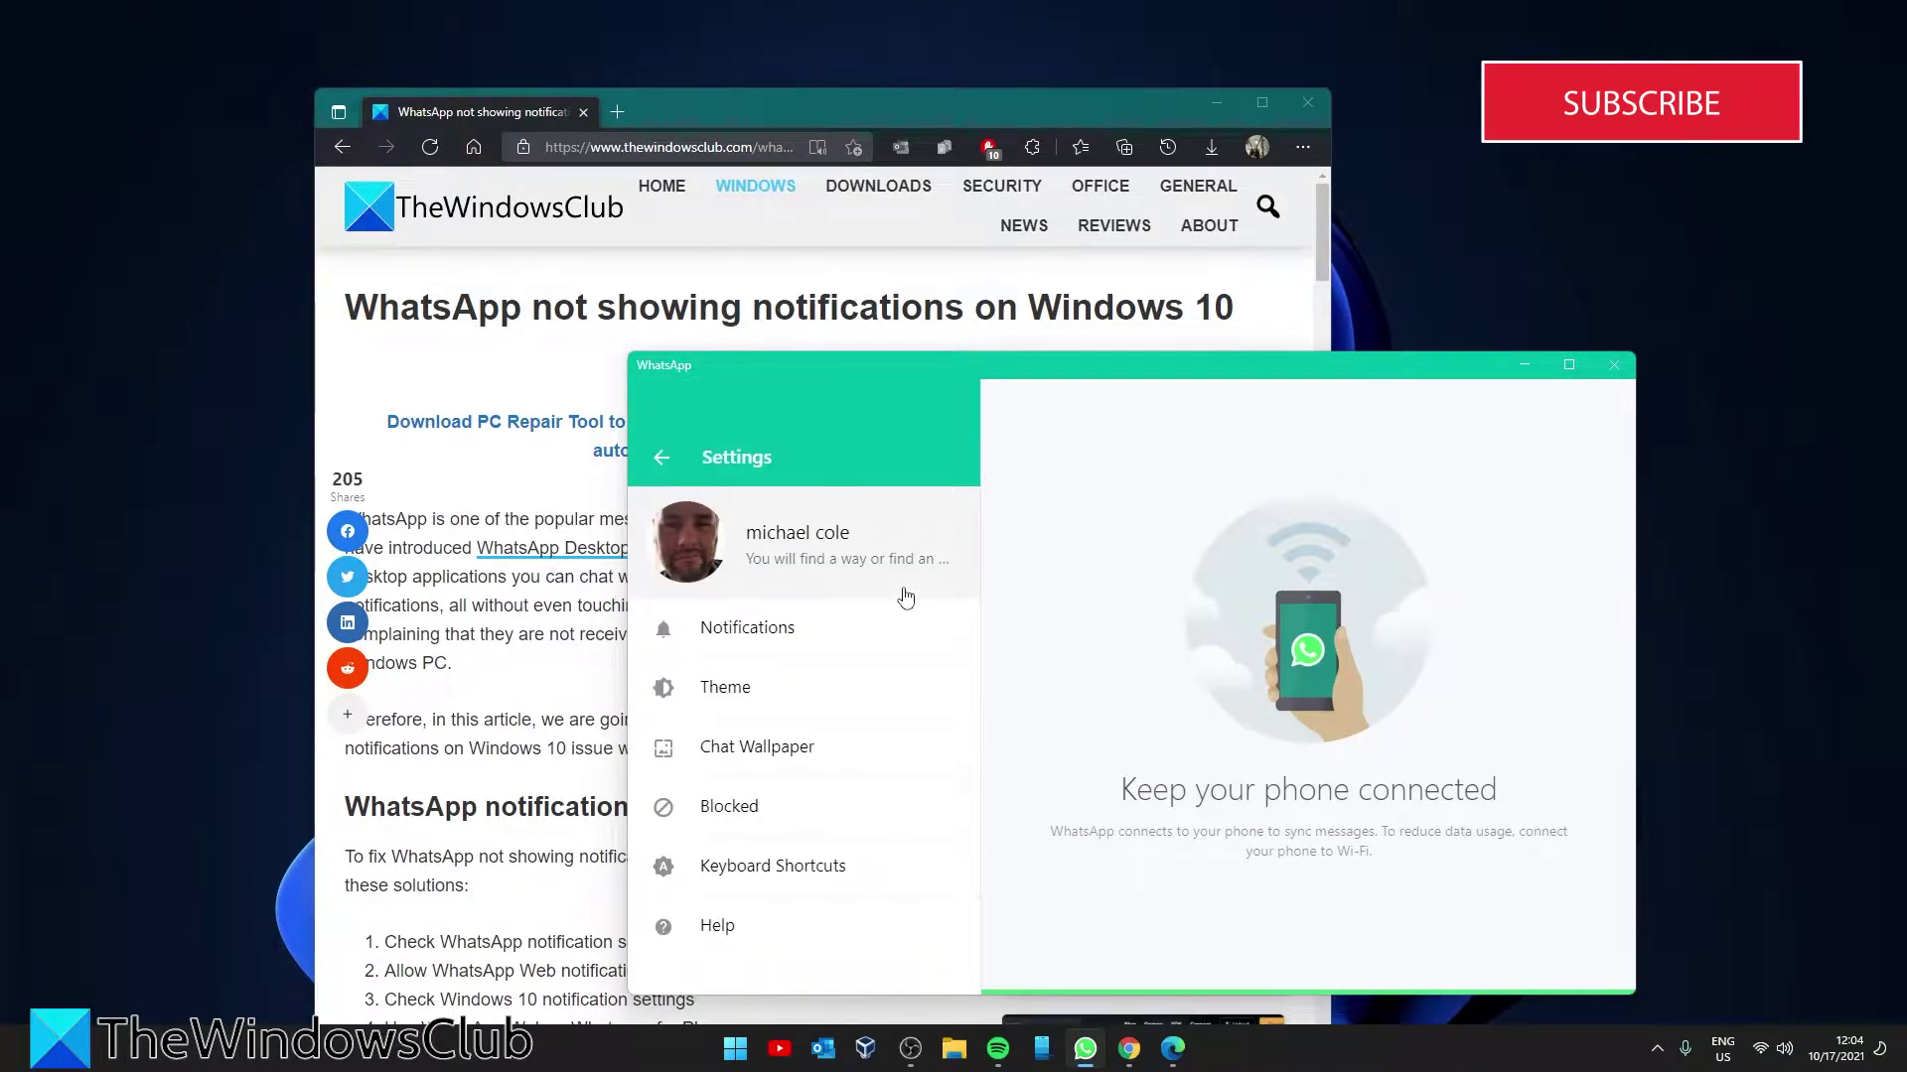
left_click(858, 647)
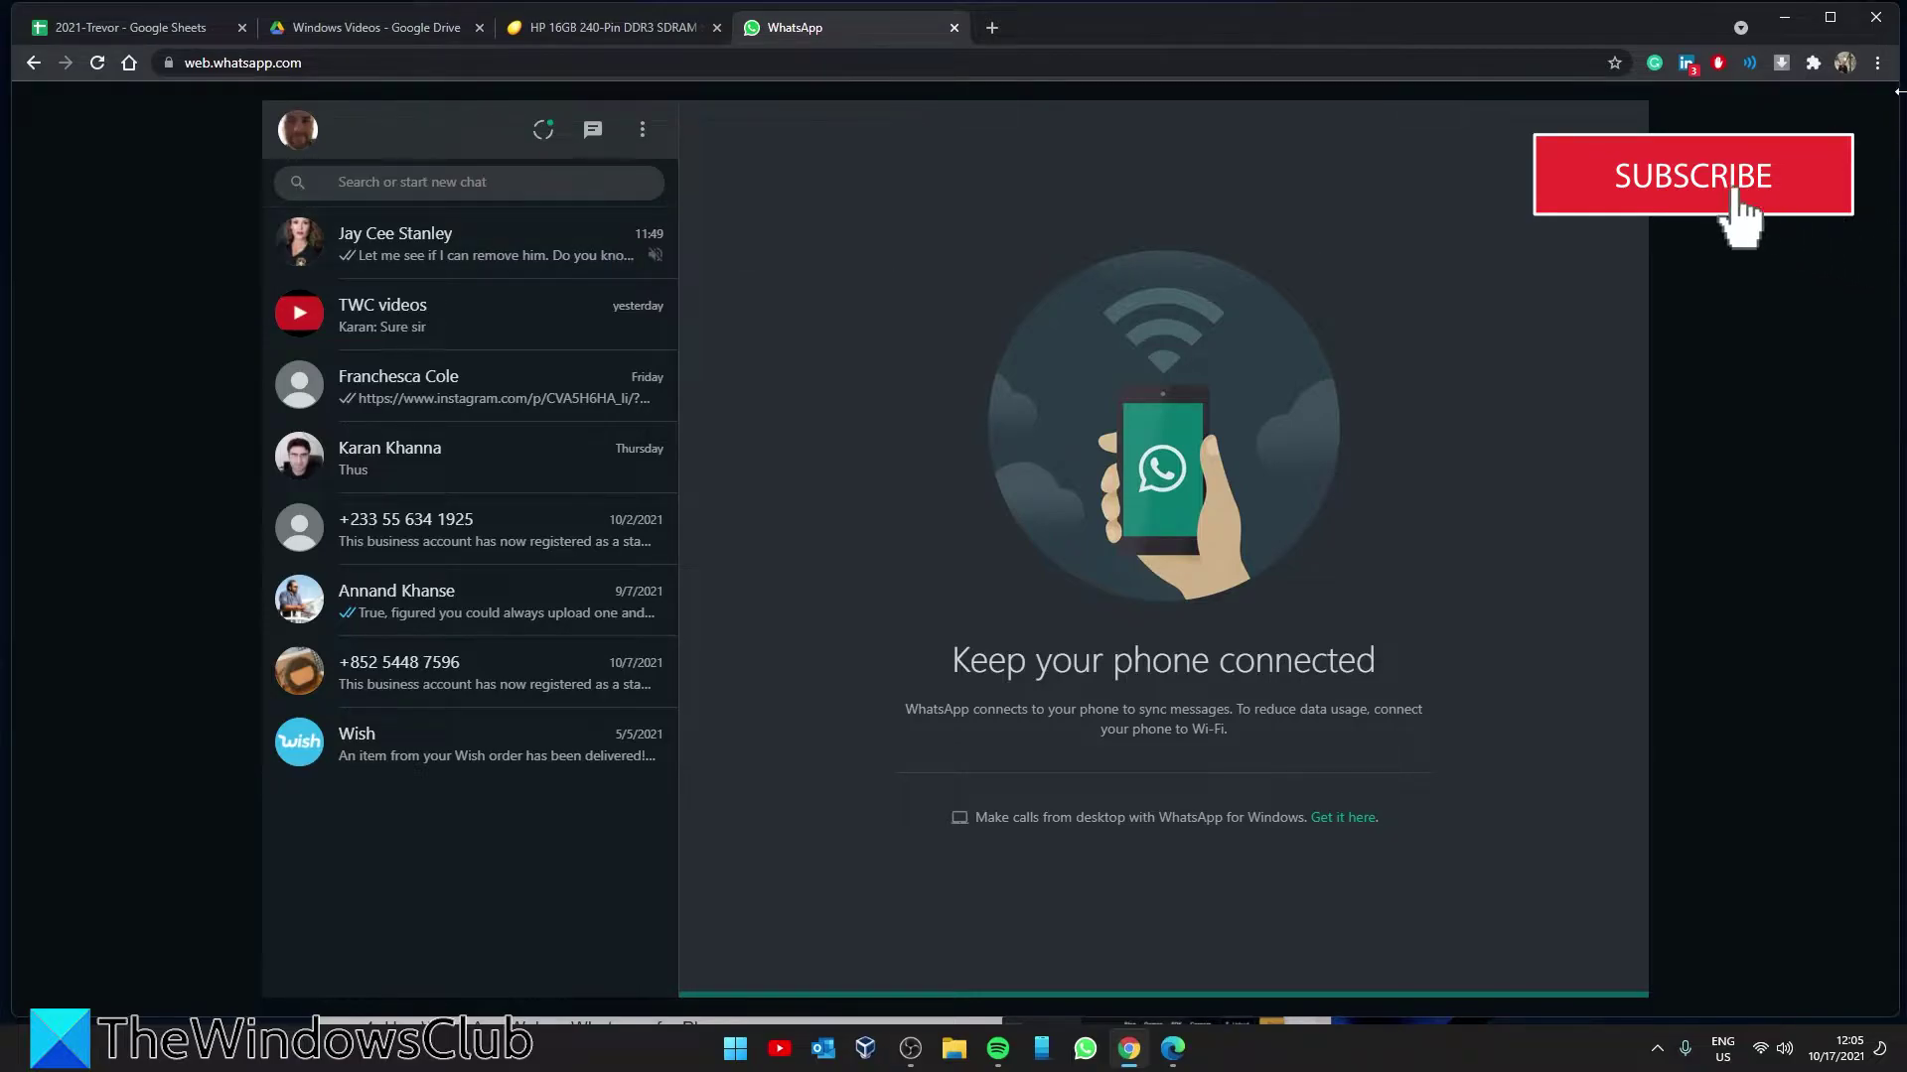
In Chrome's Privacy and security Site Settings, set web.whatsapp.com's Notifications permission to Allow.
left_click(1877, 65)
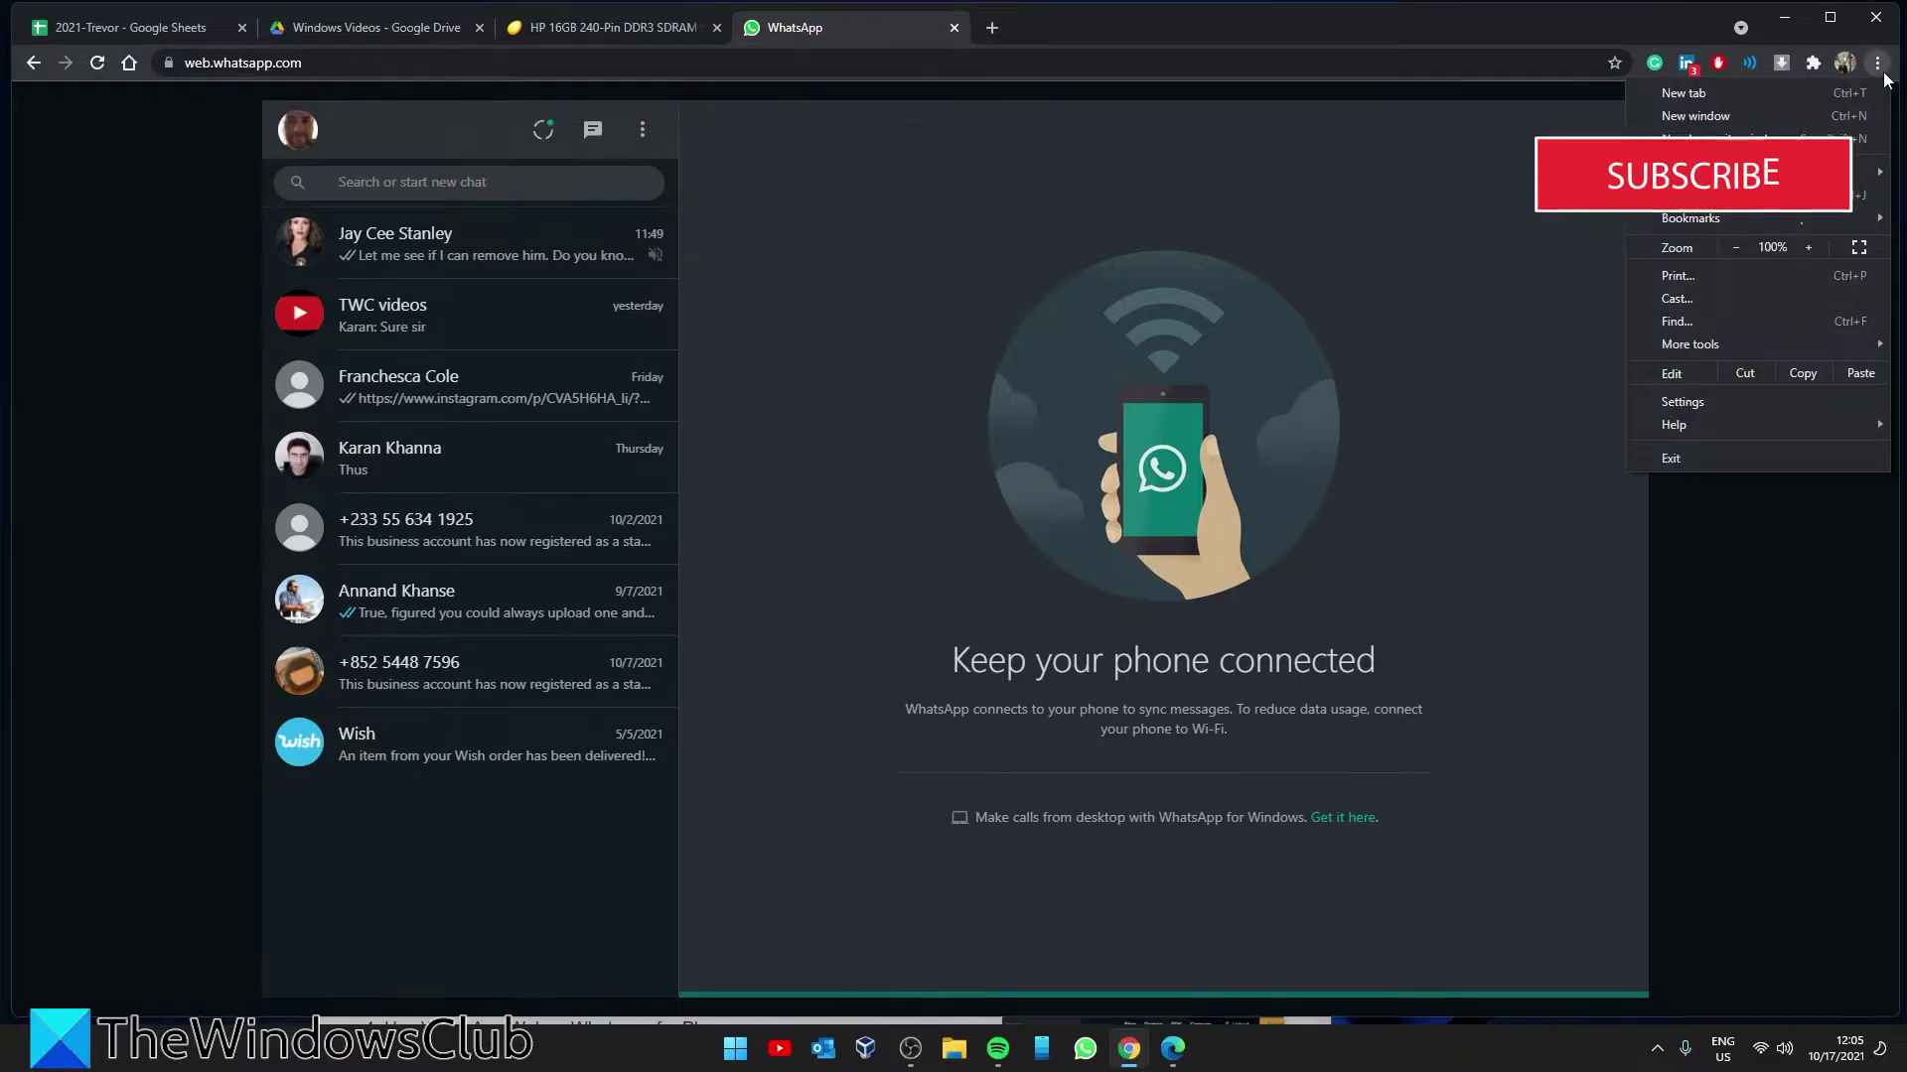
left_click(1786, 403)
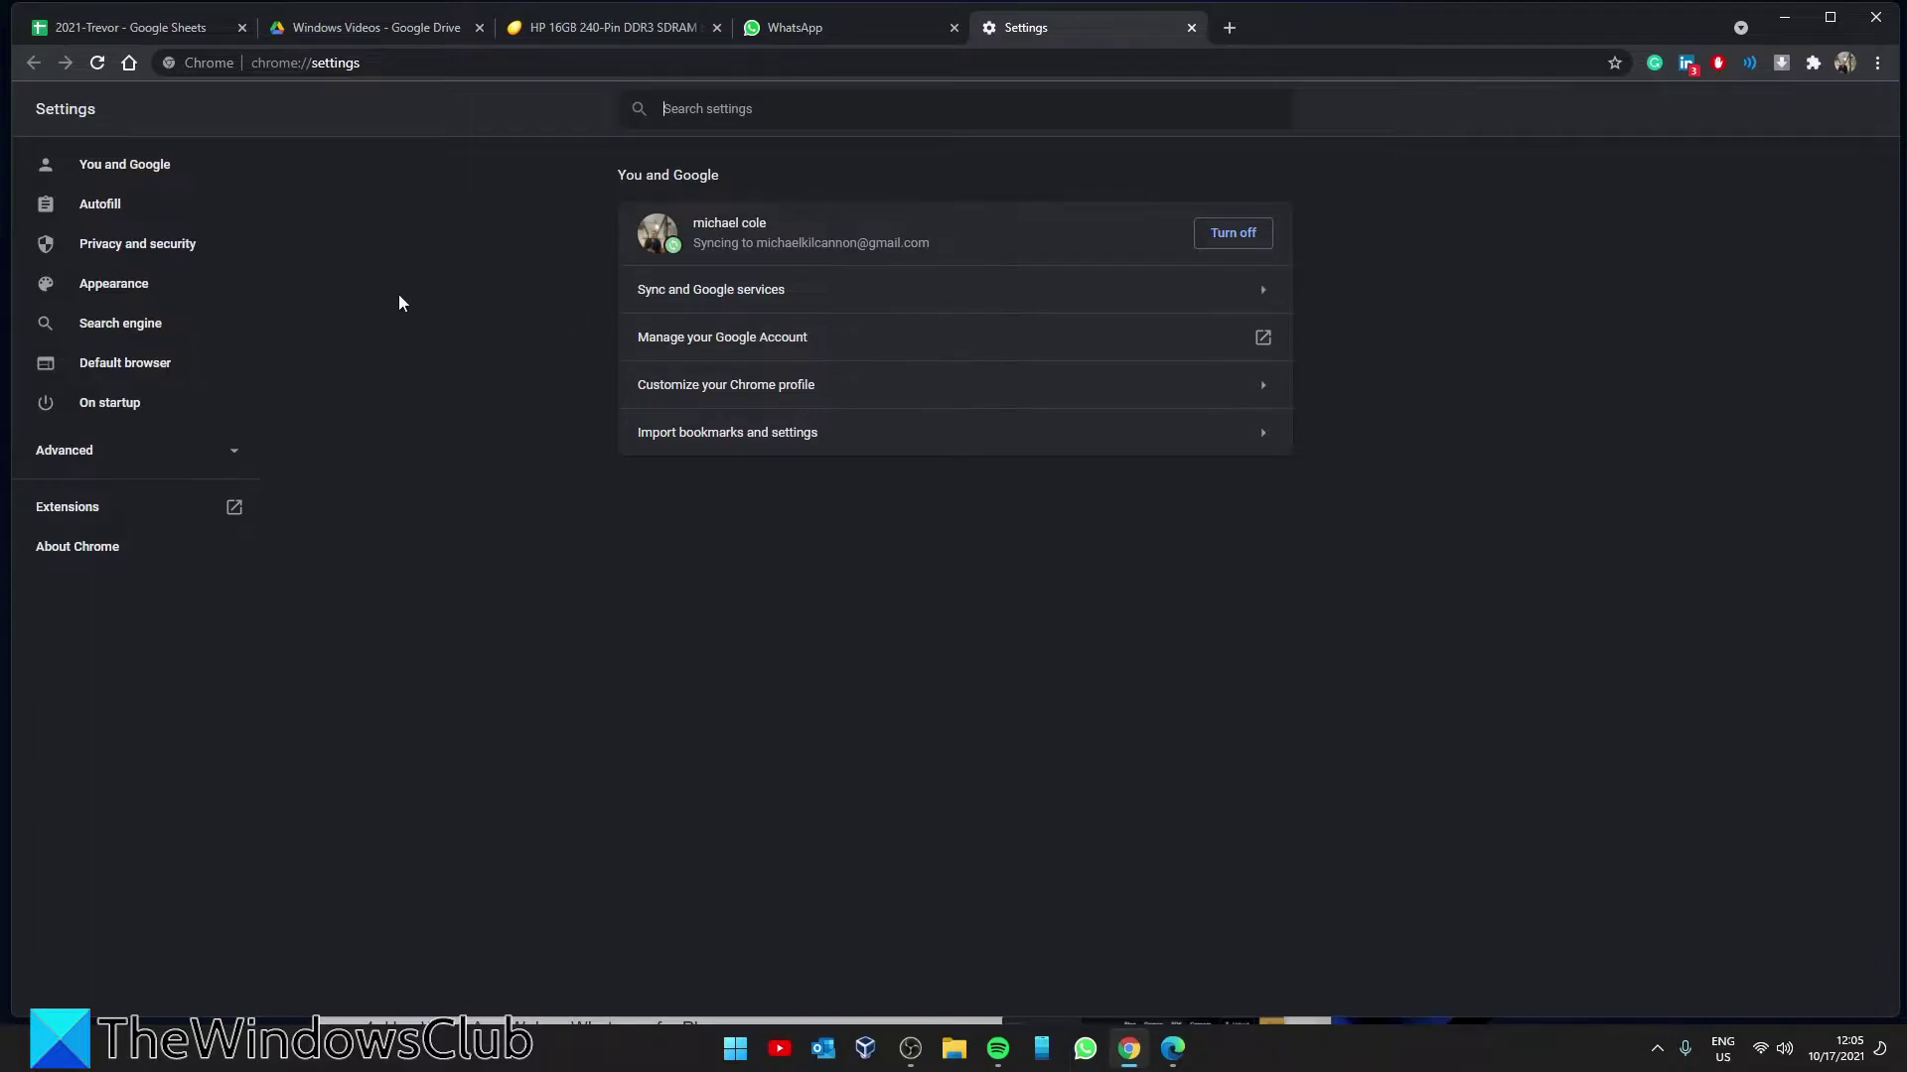
left_click(194, 248)
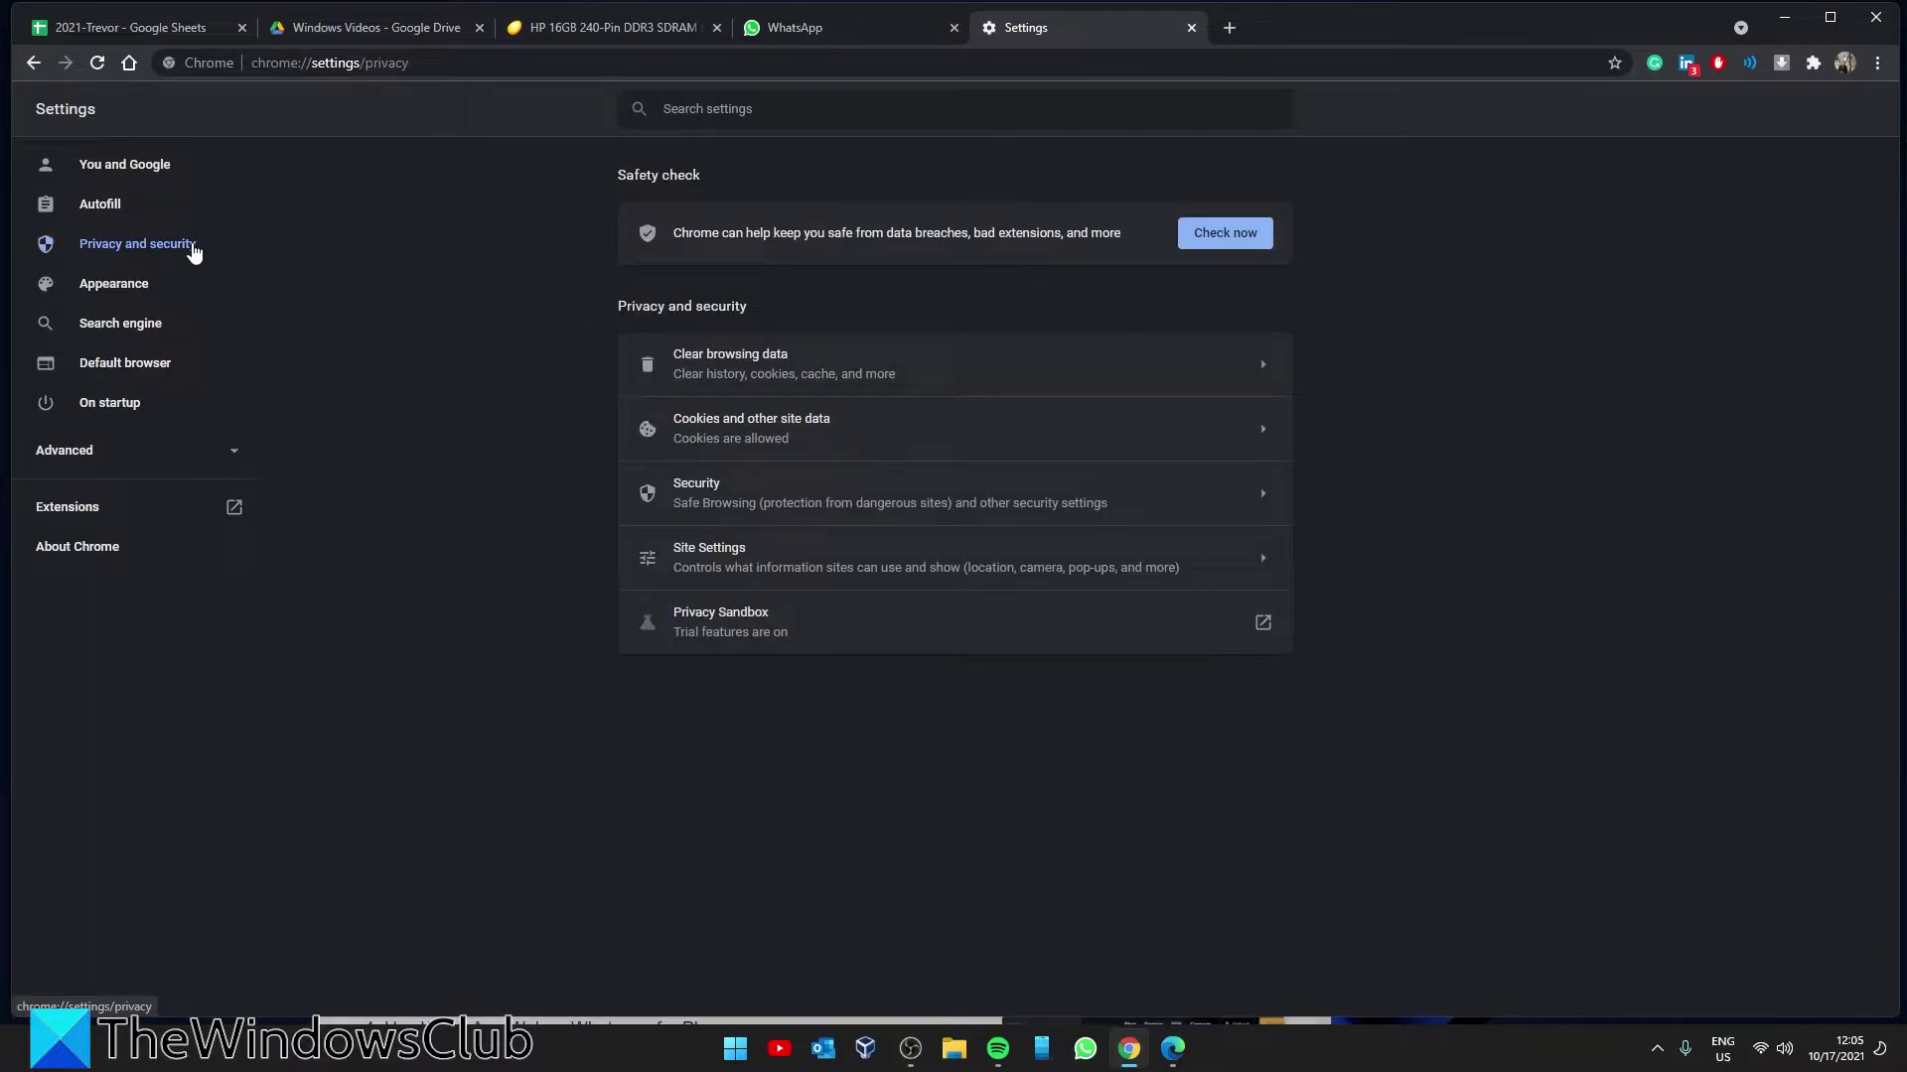
left_click(1265, 572)
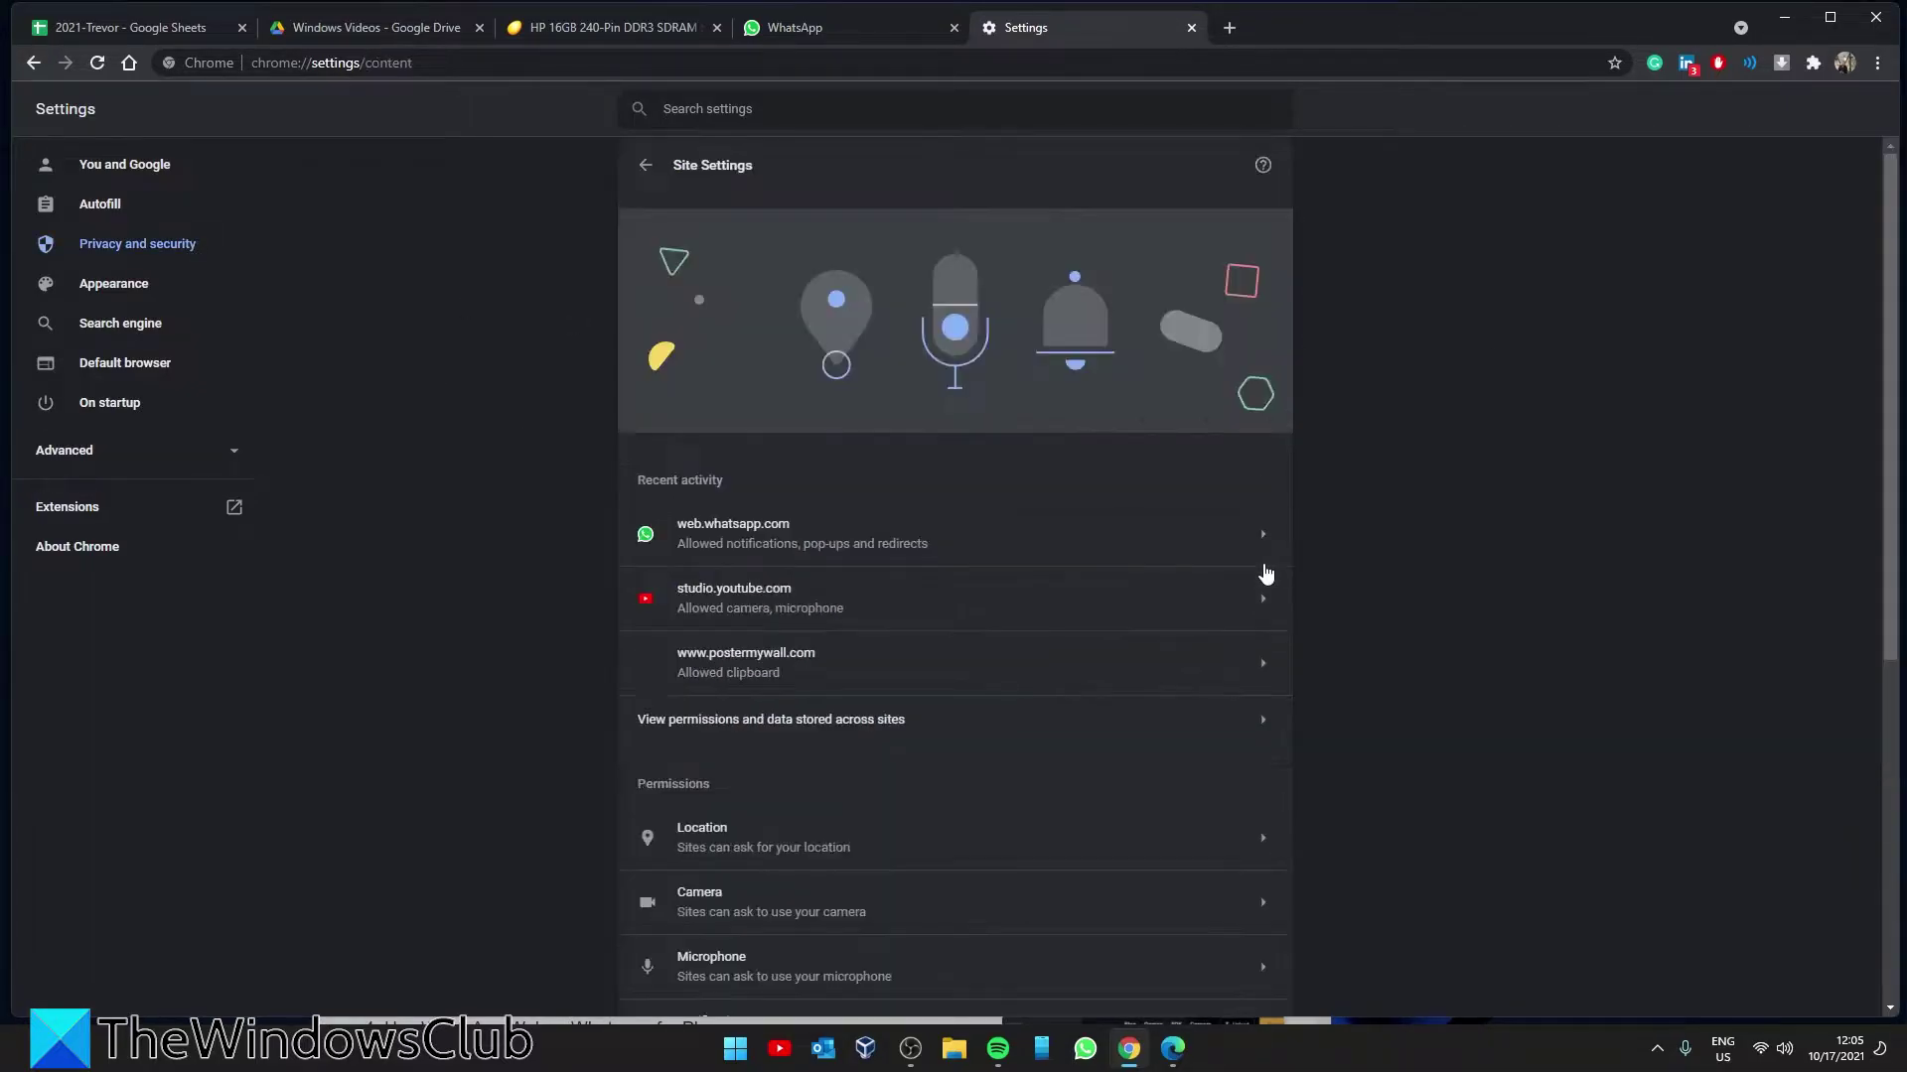
scroll(1076, 545, "down", 1)
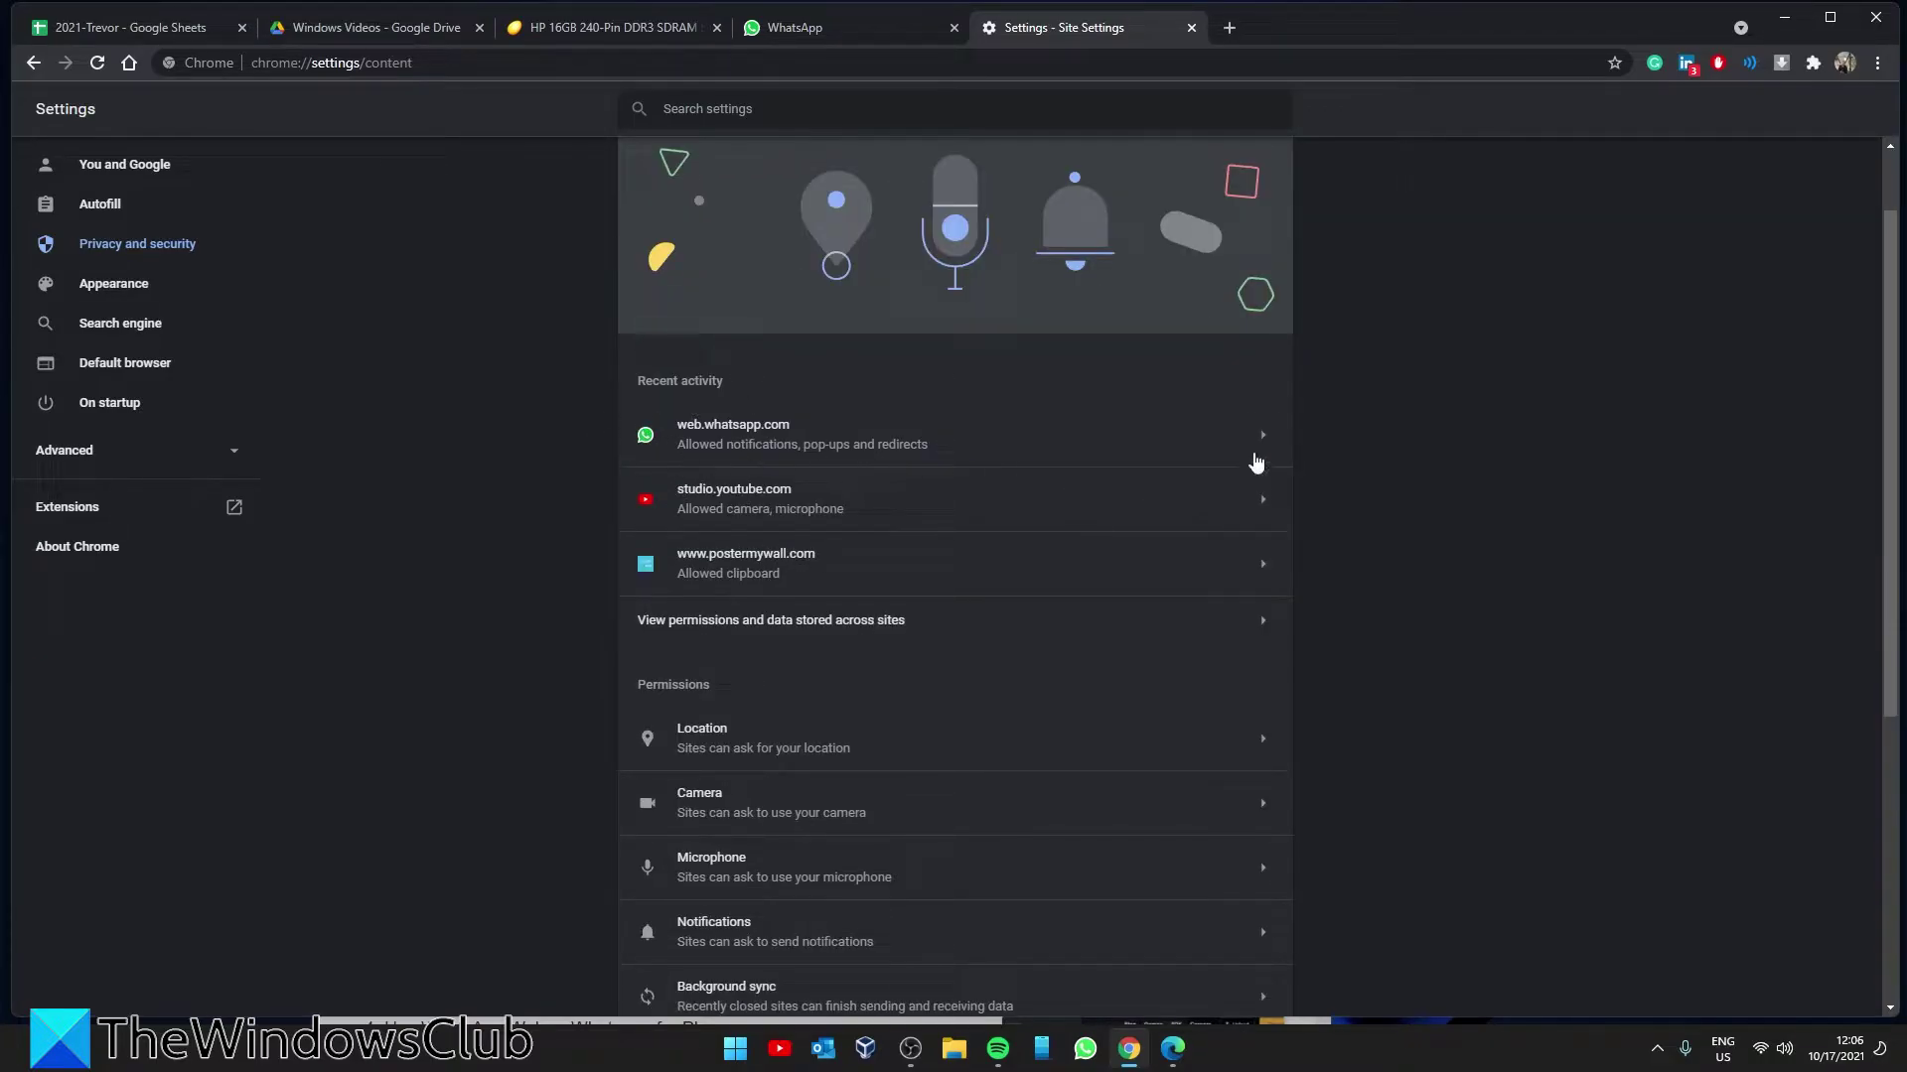
left_click(1262, 437)
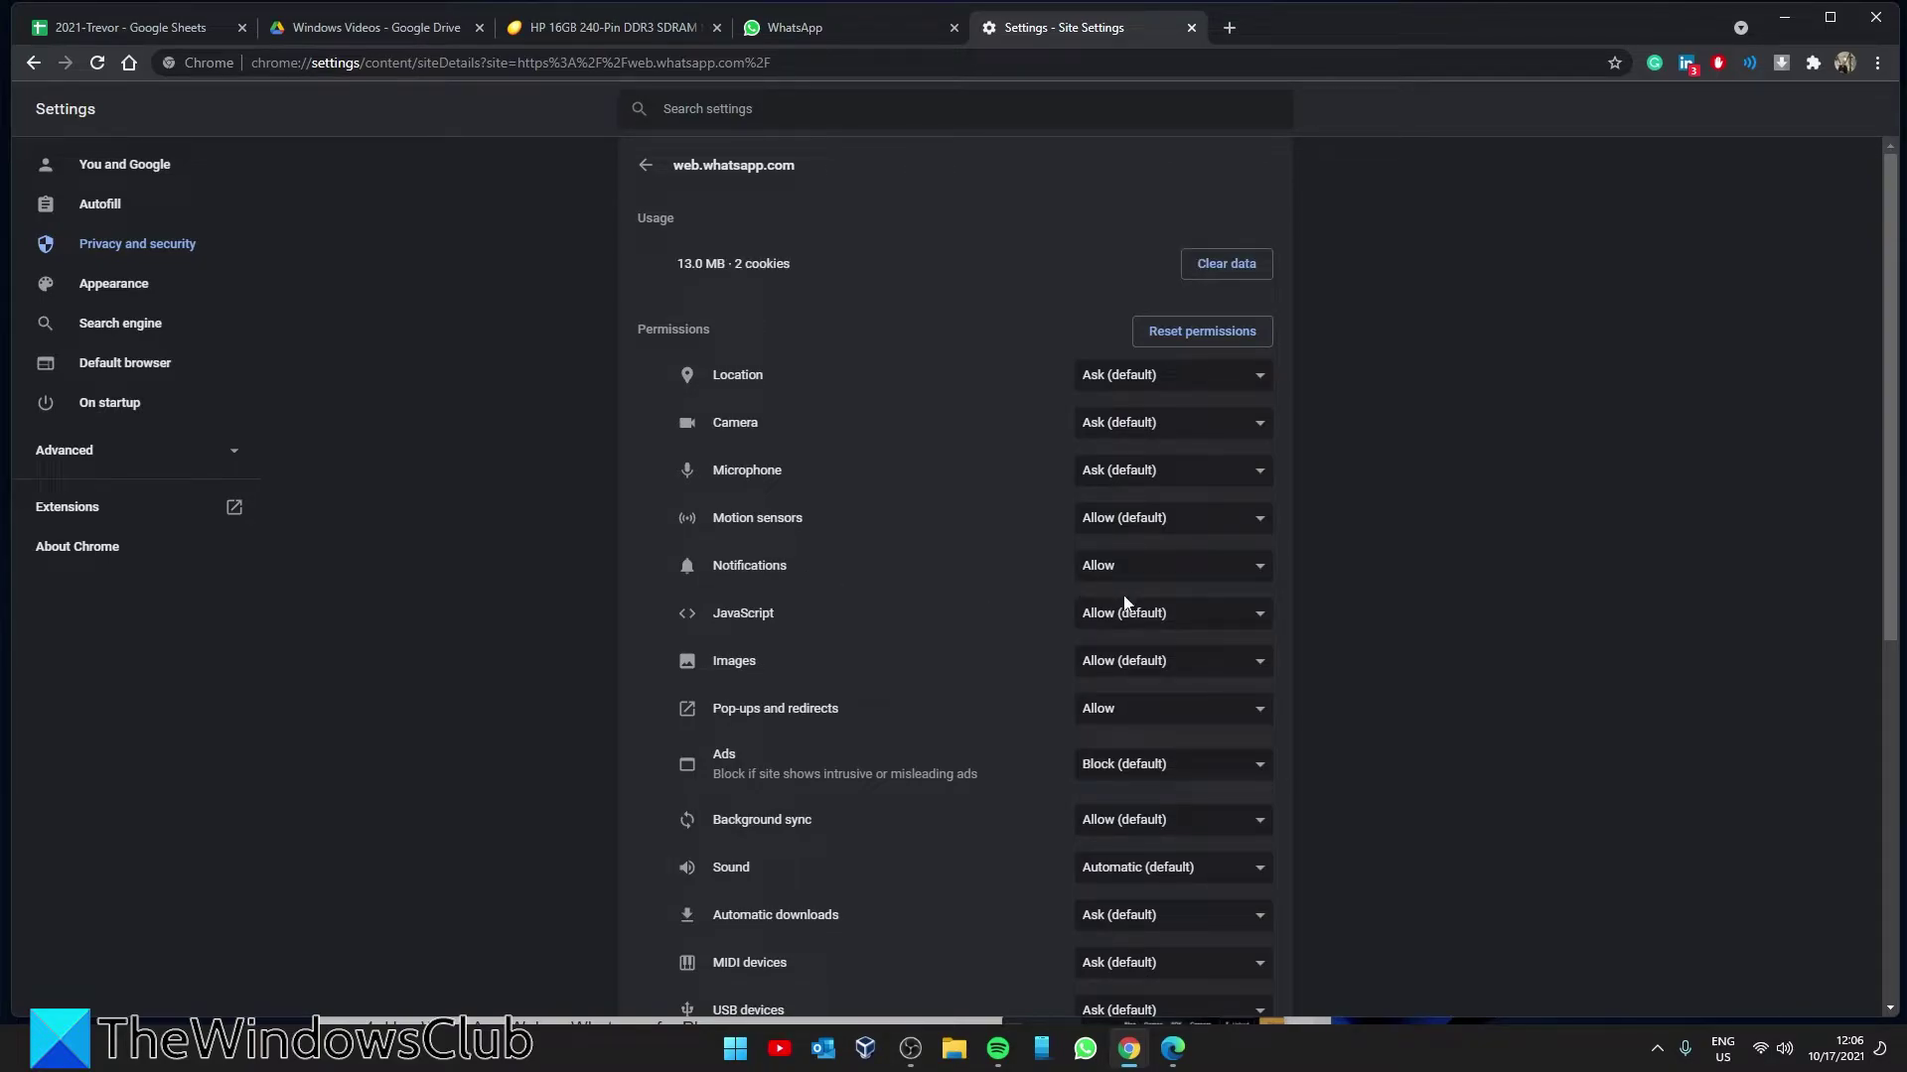
left_click(1257, 576)
left_click(1230, 615)
left_click(645, 165)
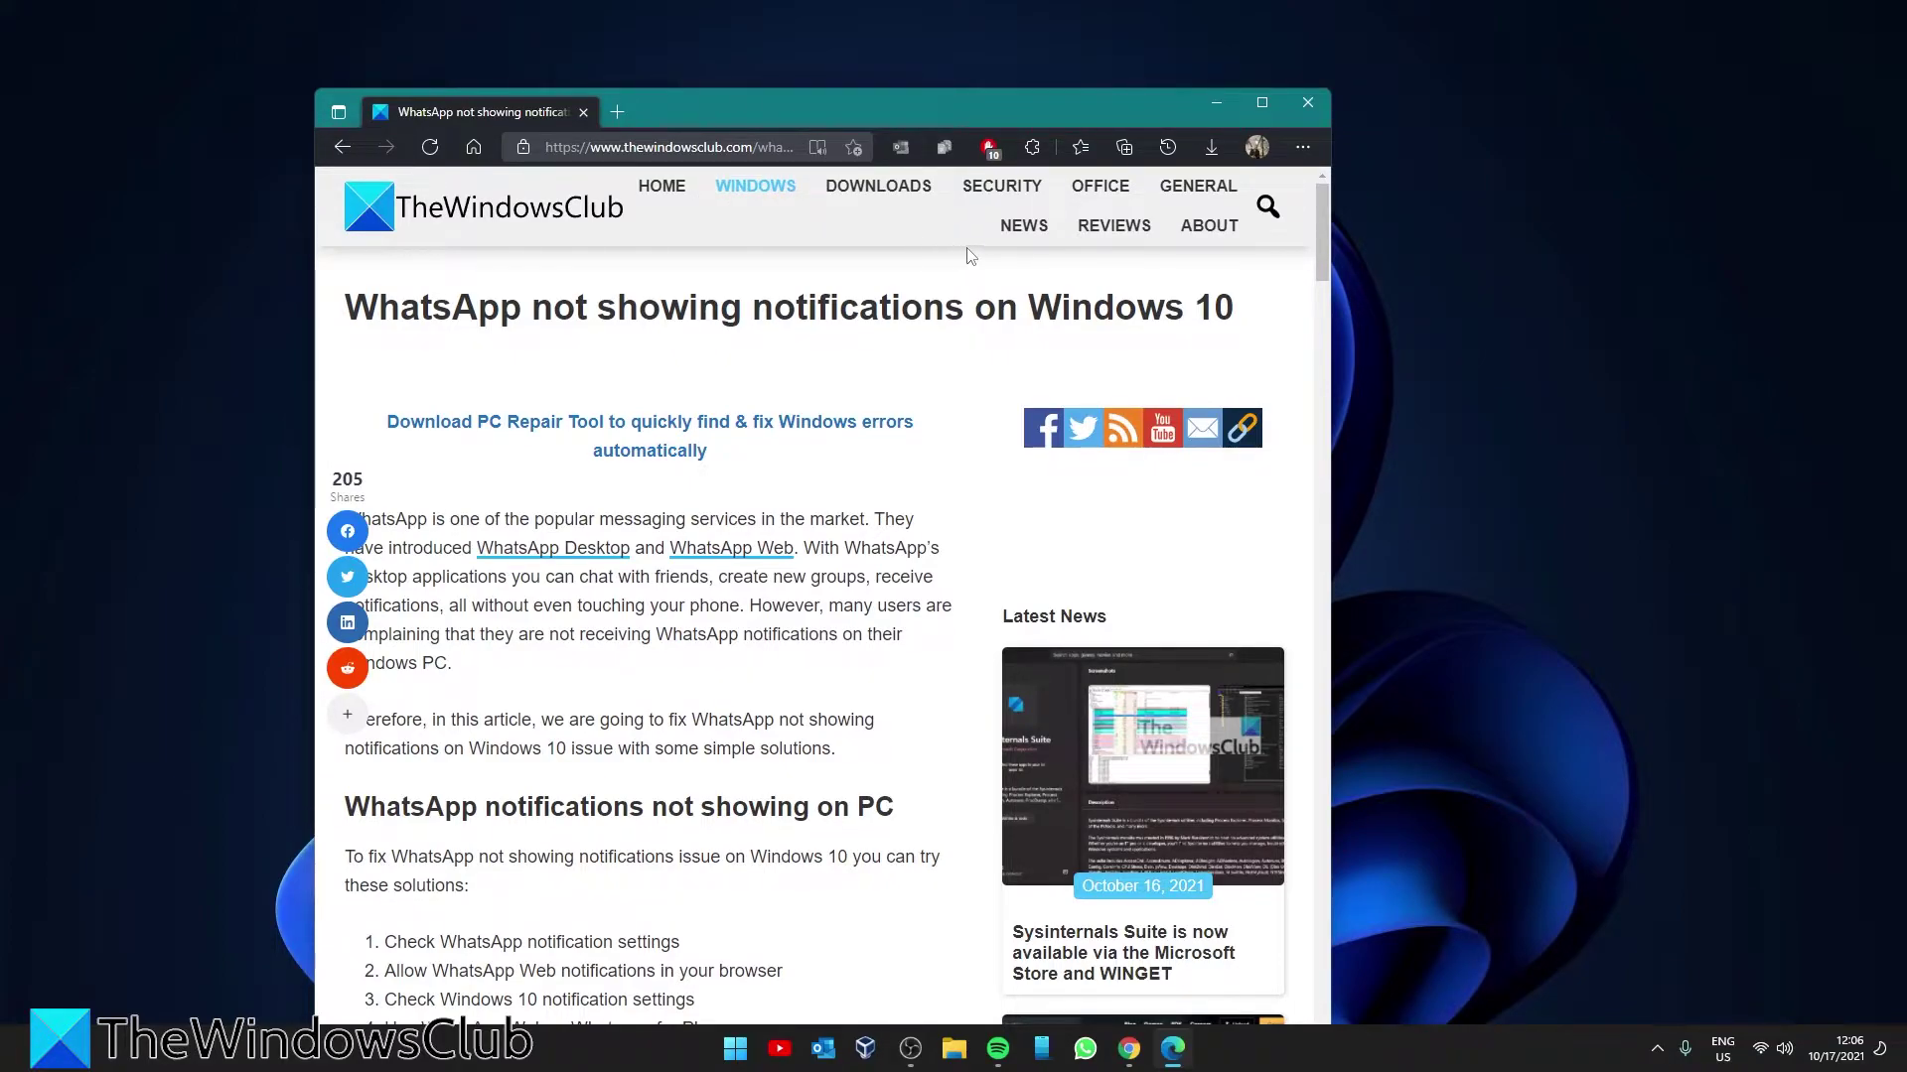
Open Edge's Notifications site-permission settings by searching 'noti' in Settings.
left_click(1309, 144)
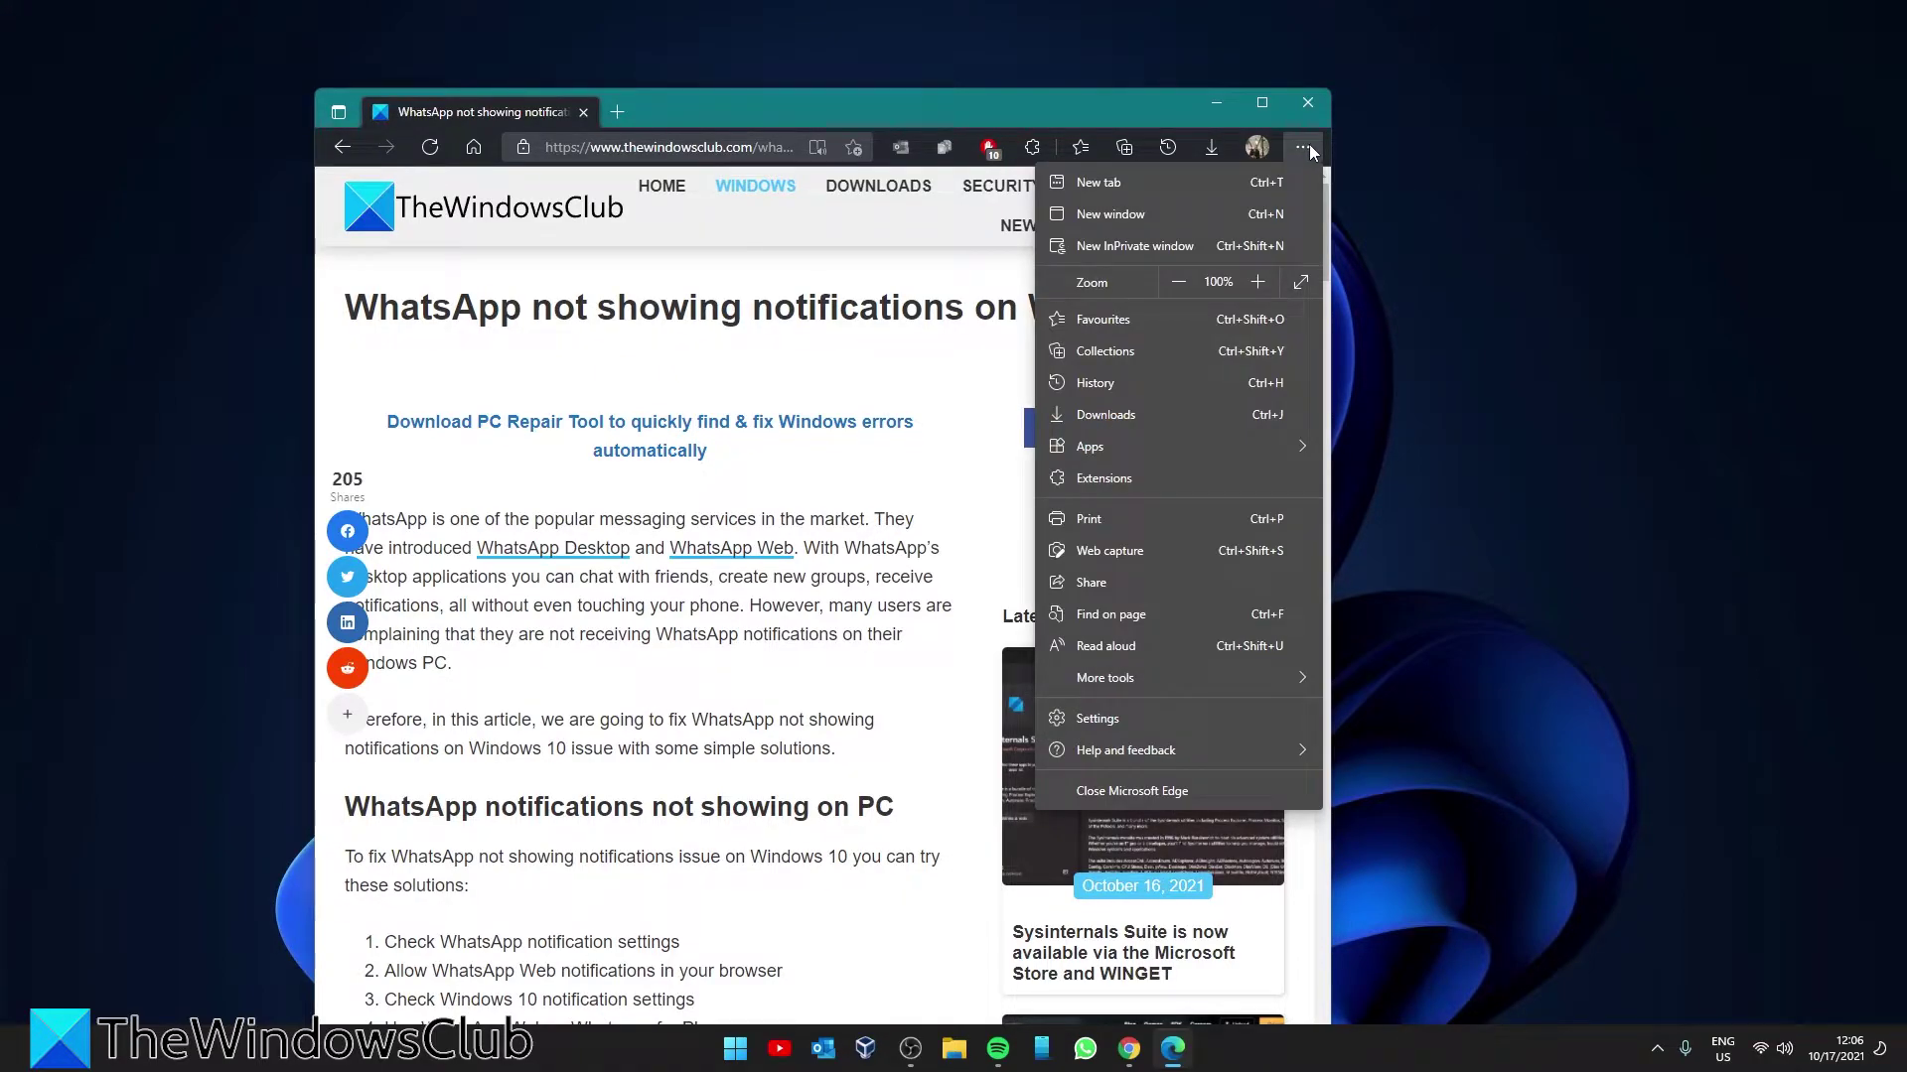
left_click(1242, 728)
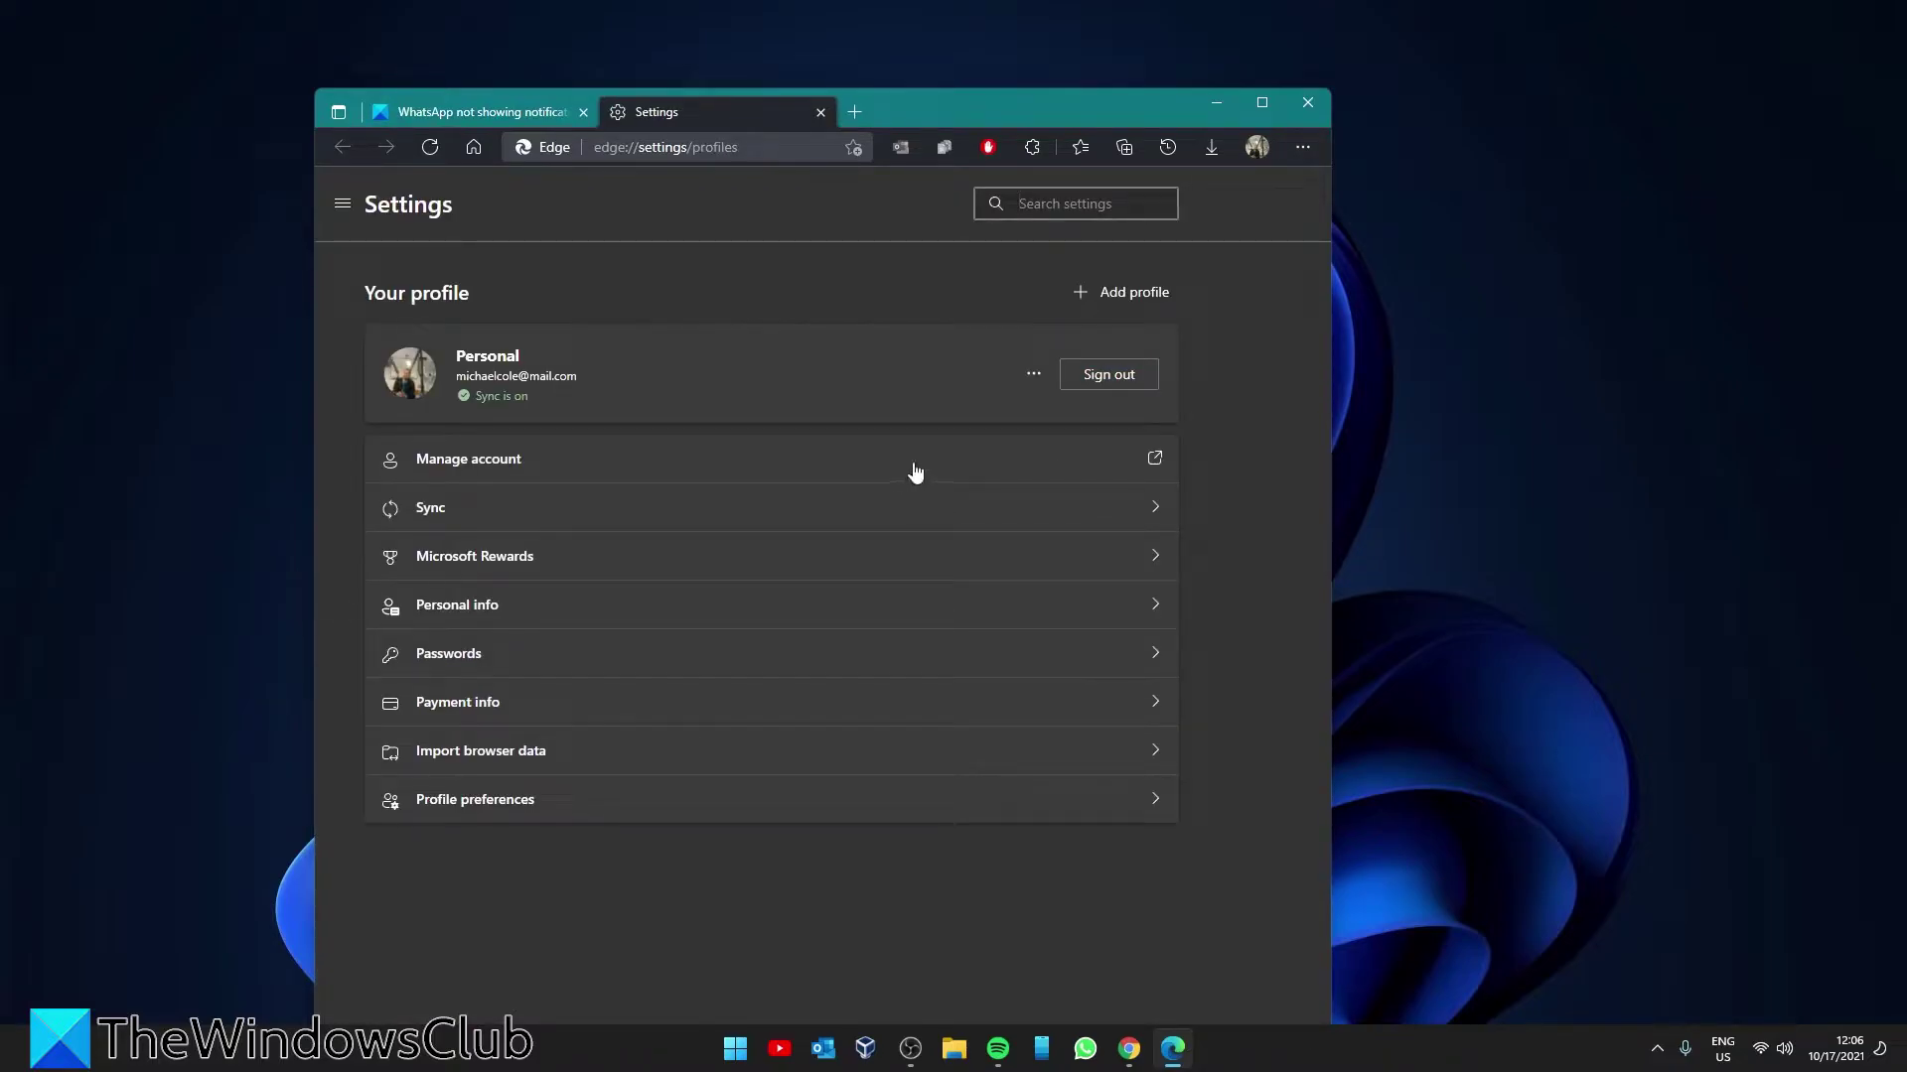
type("noti")
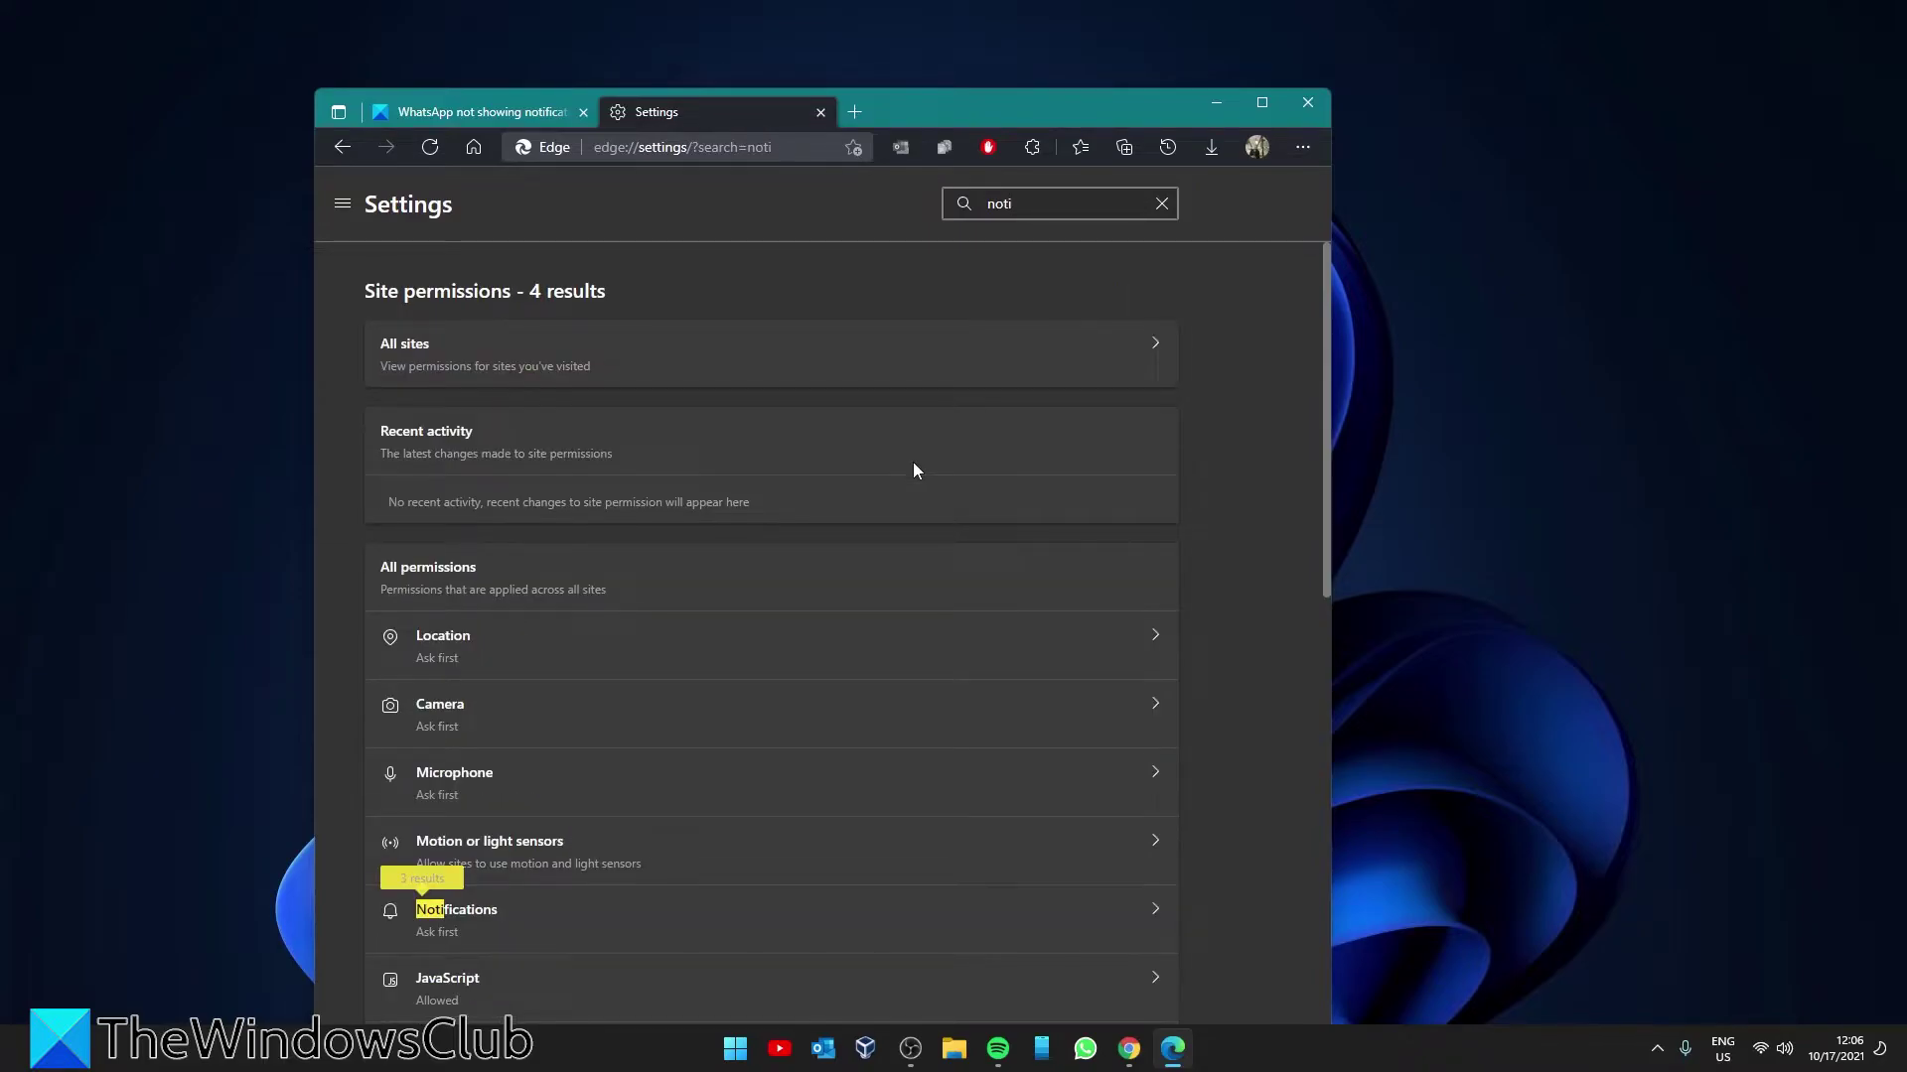
left_click(1064, 910)
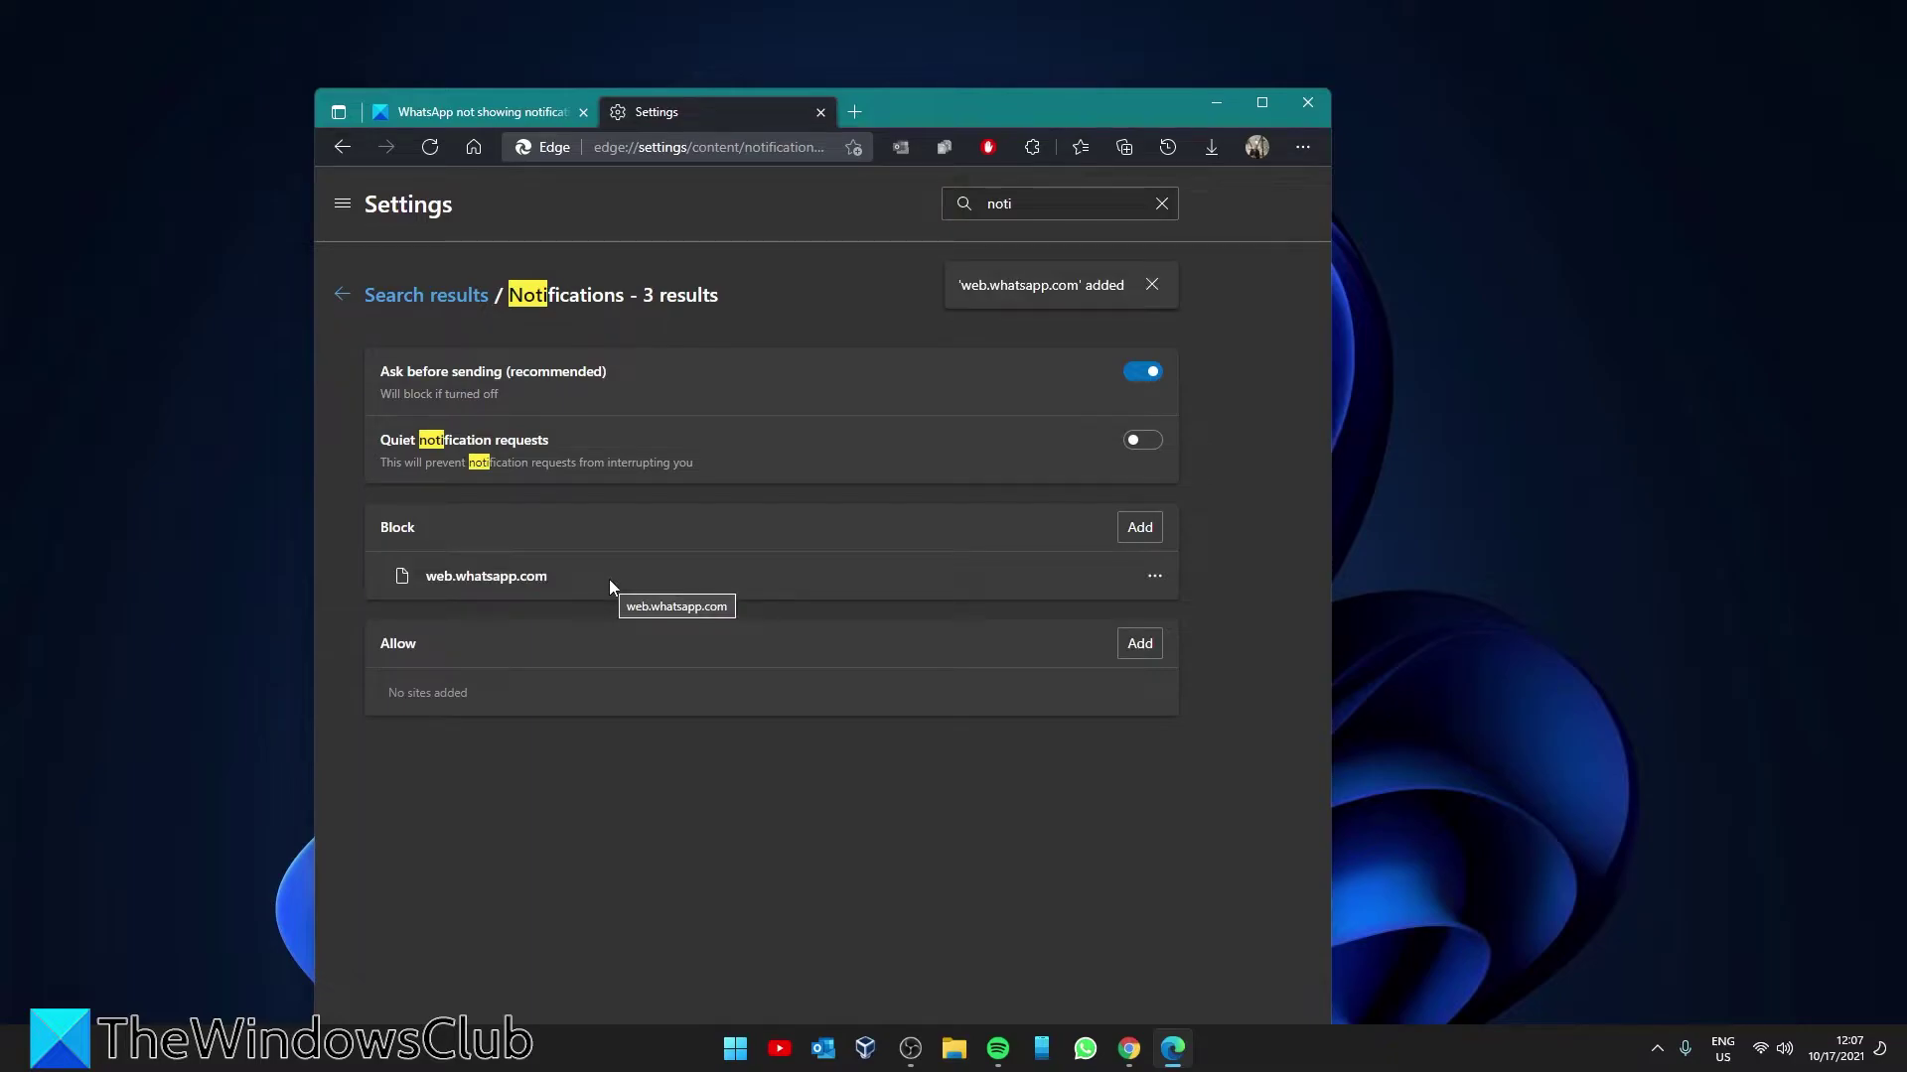
Move web.whatsapp.com from Block to Allow, then remove it from the Allow list.
left_click(1152, 576)
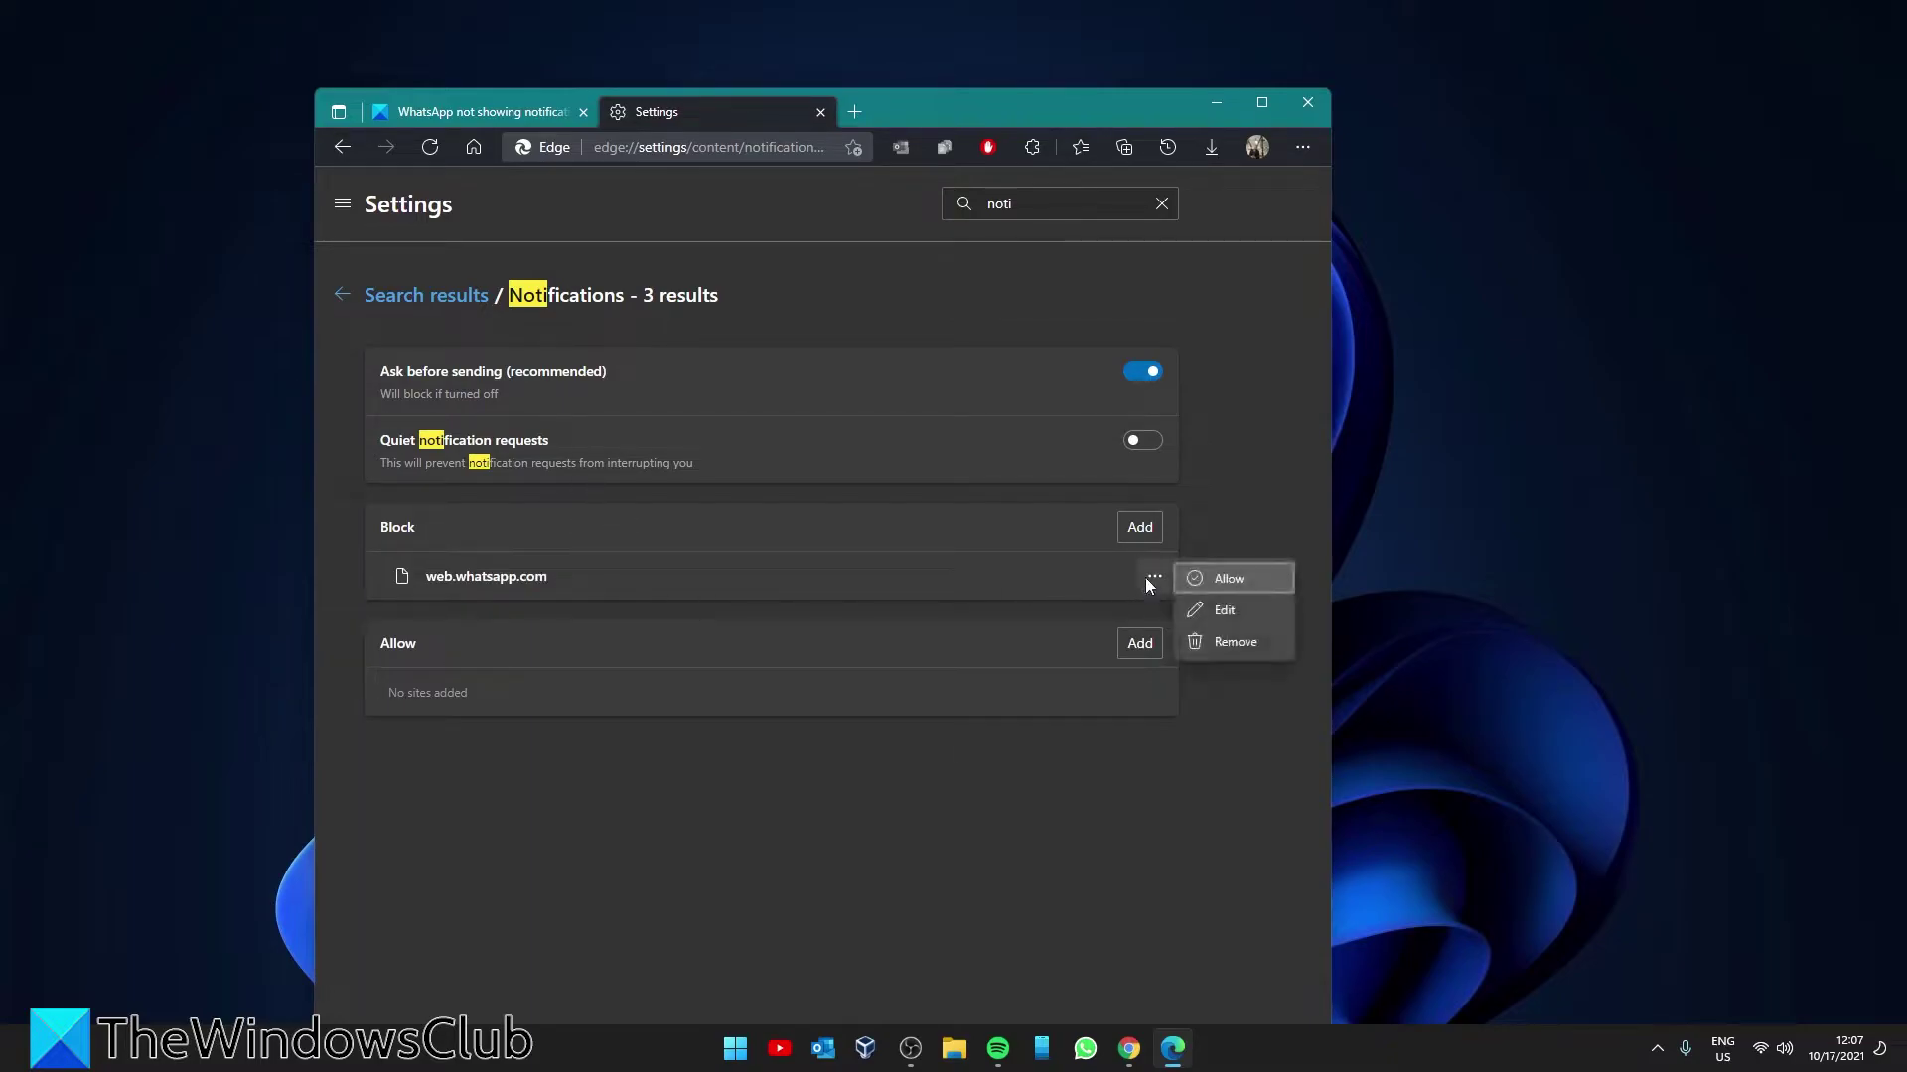
left_click(1247, 586)
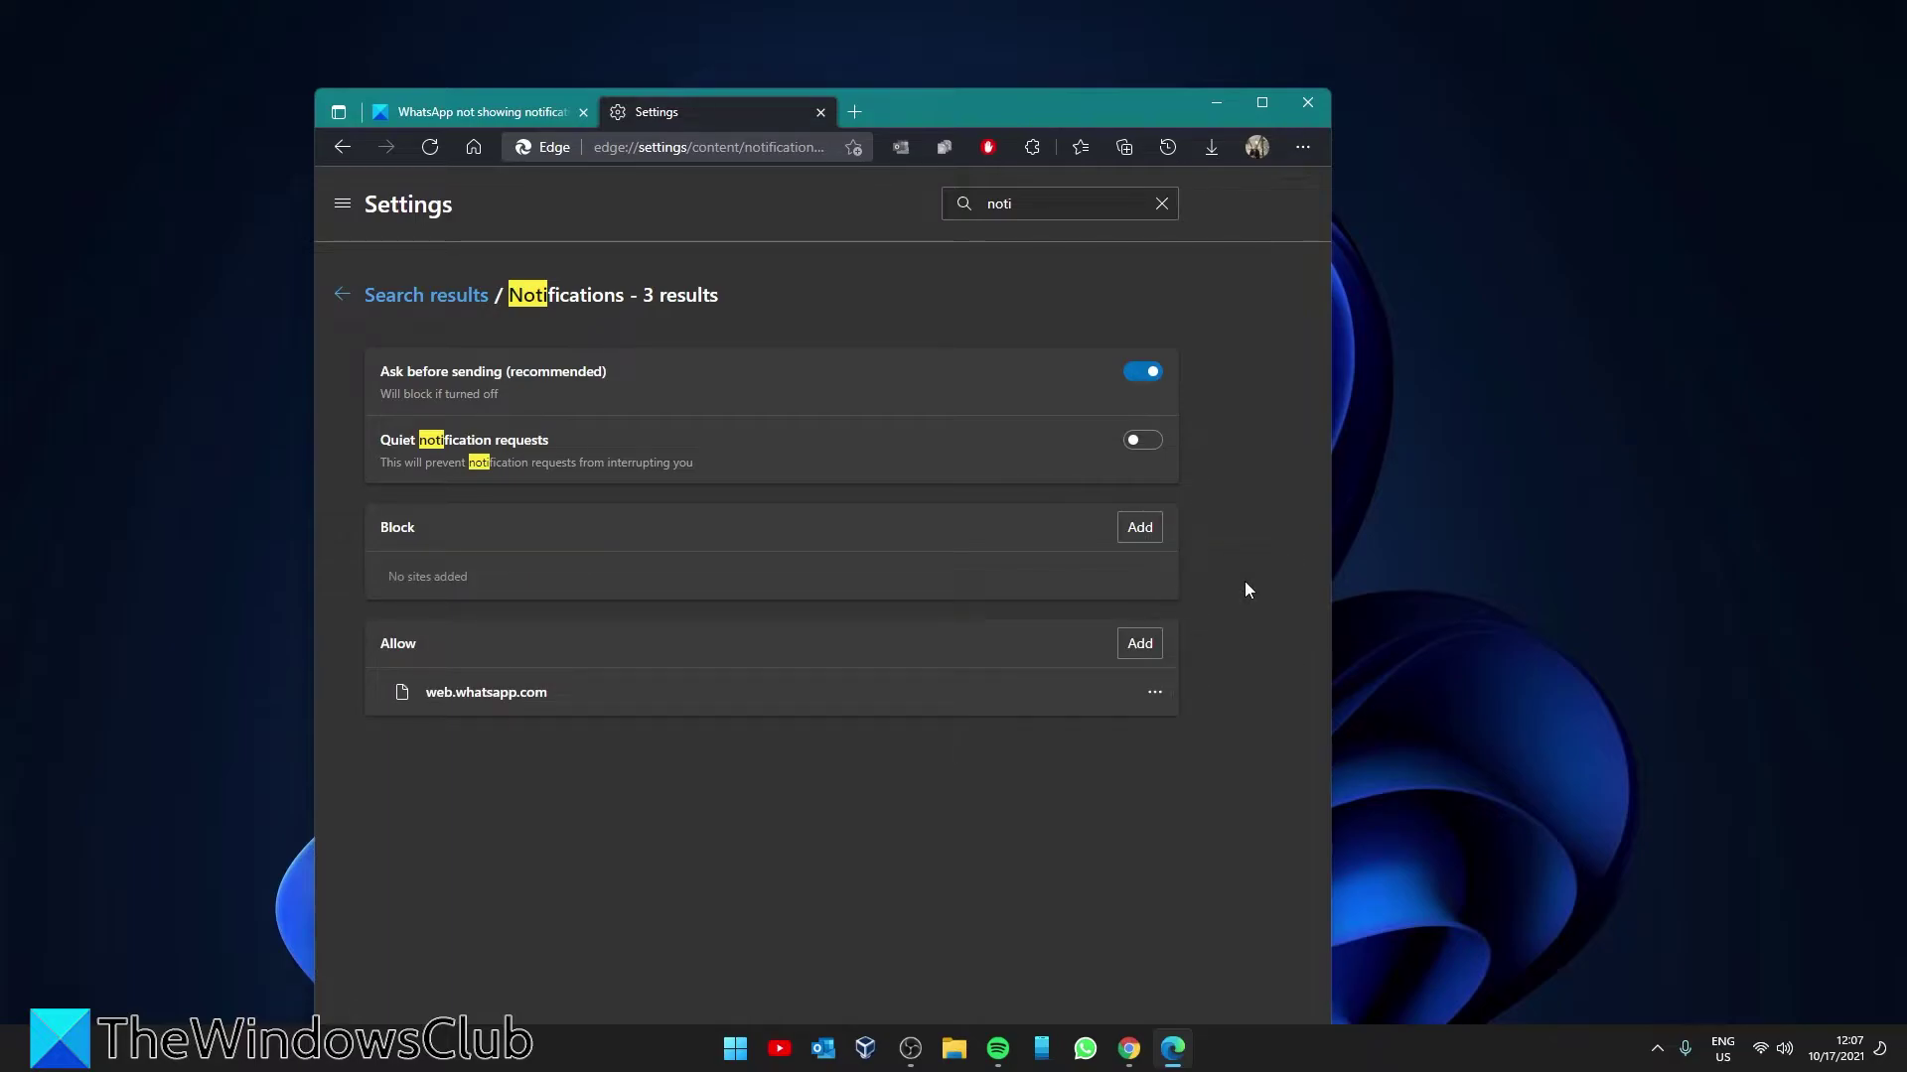
left_click(1154, 693)
left_click(1209, 778)
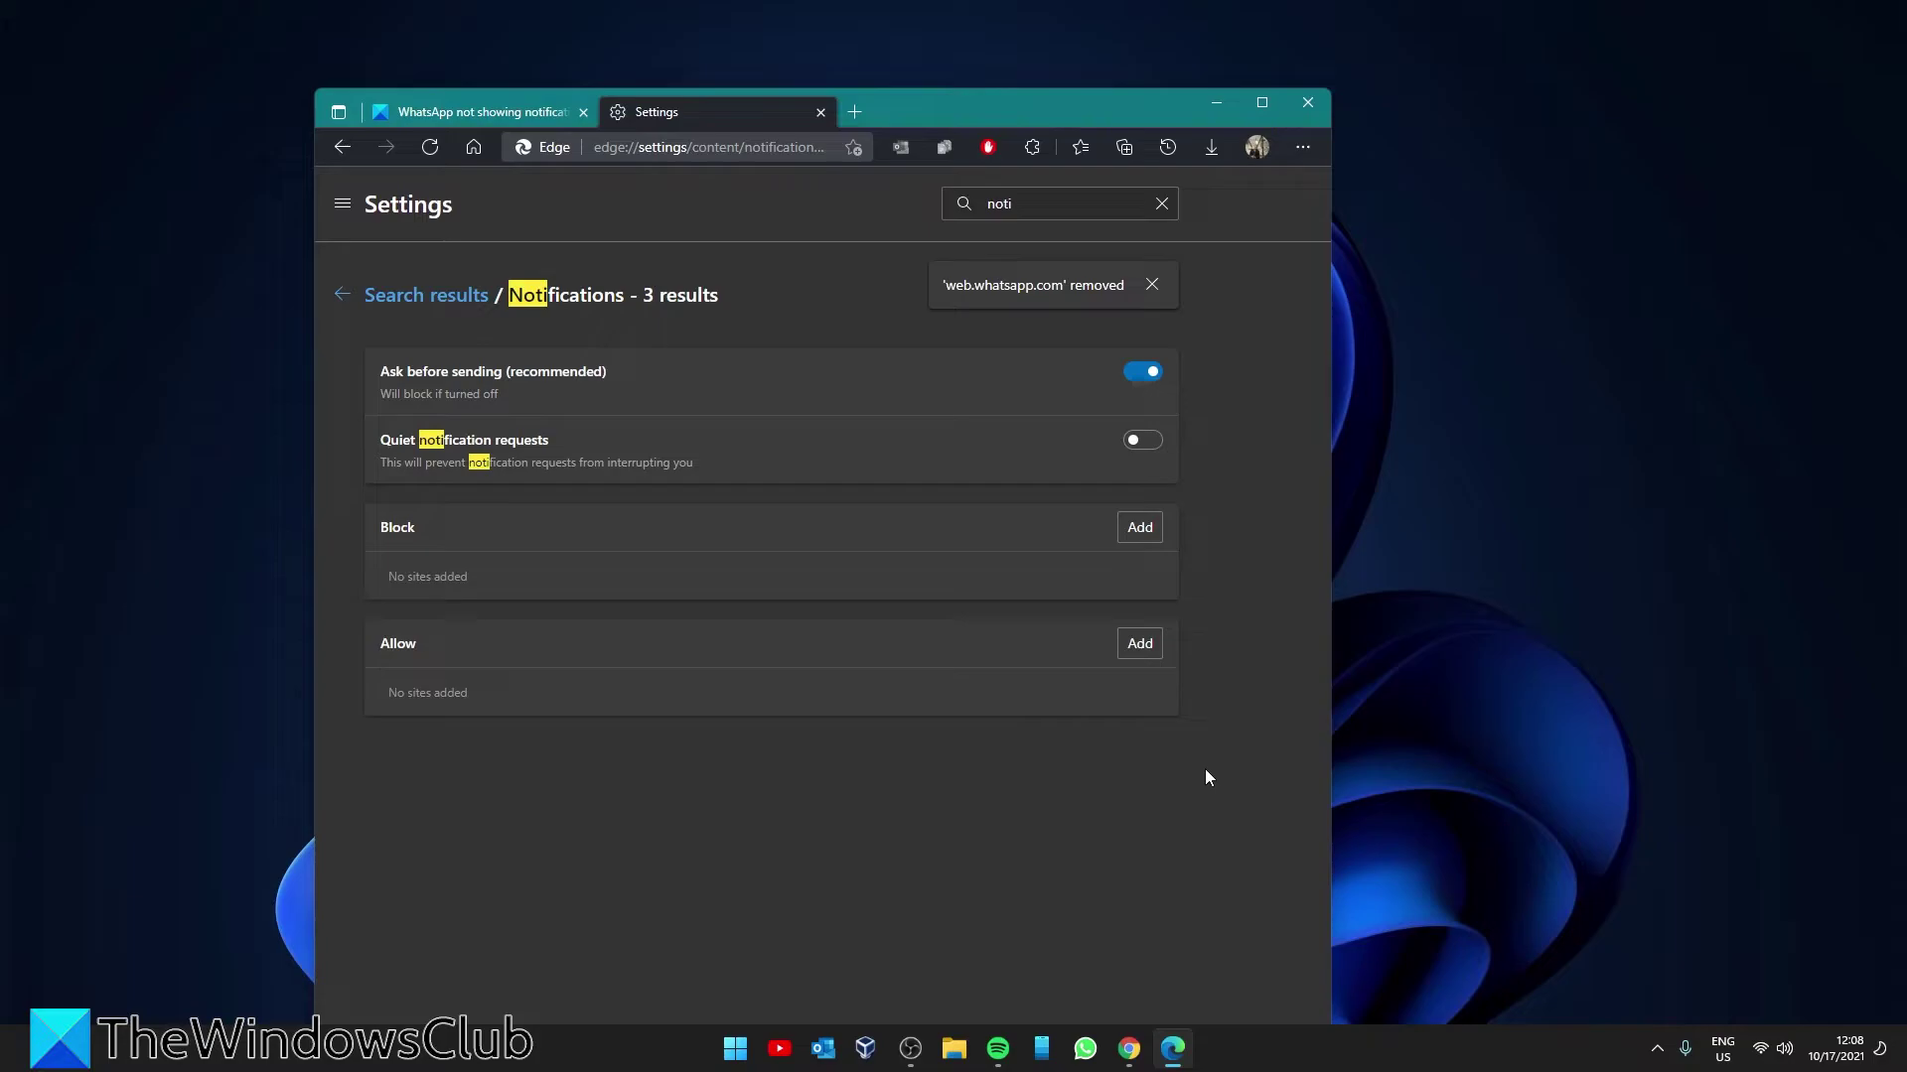
Add web.whatsapp.com to Edge's Allow list for notifications.
left_click(1139, 648)
type("web.w")
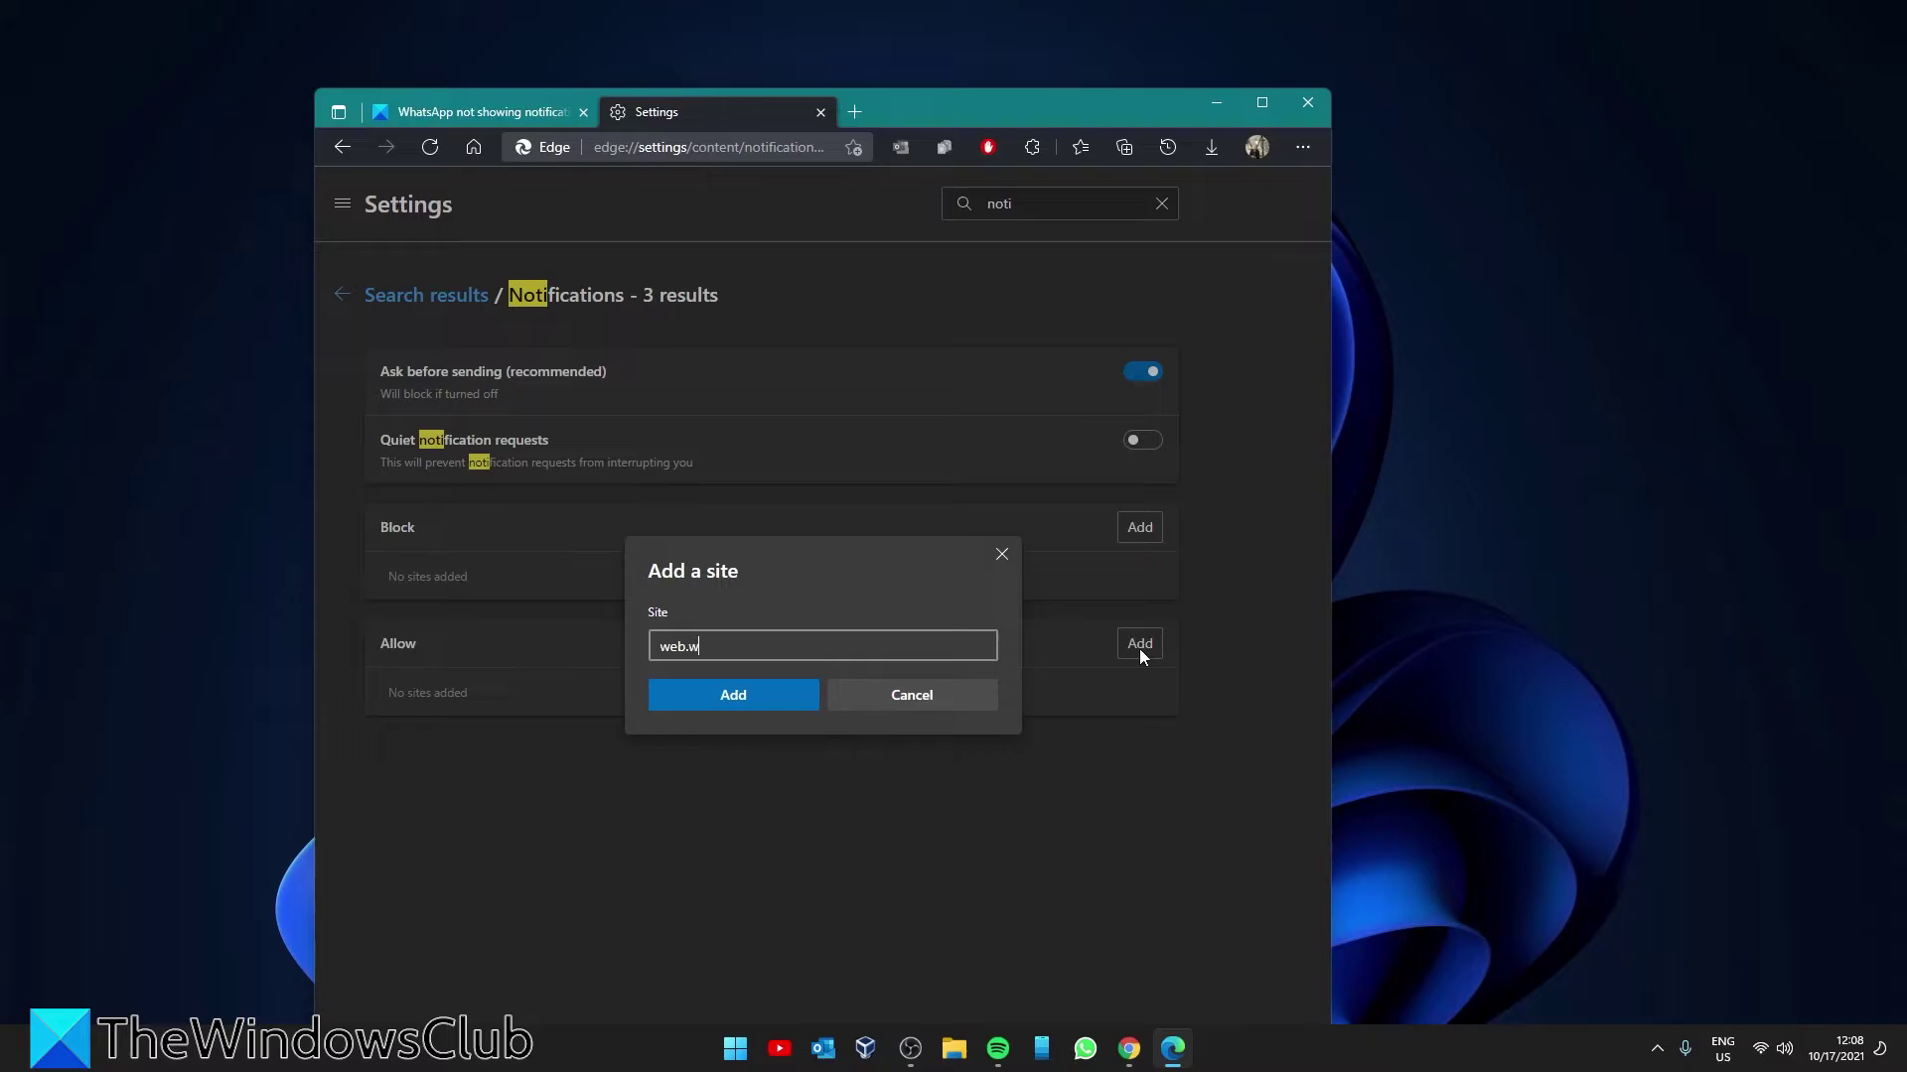
type("hatsapp.com")
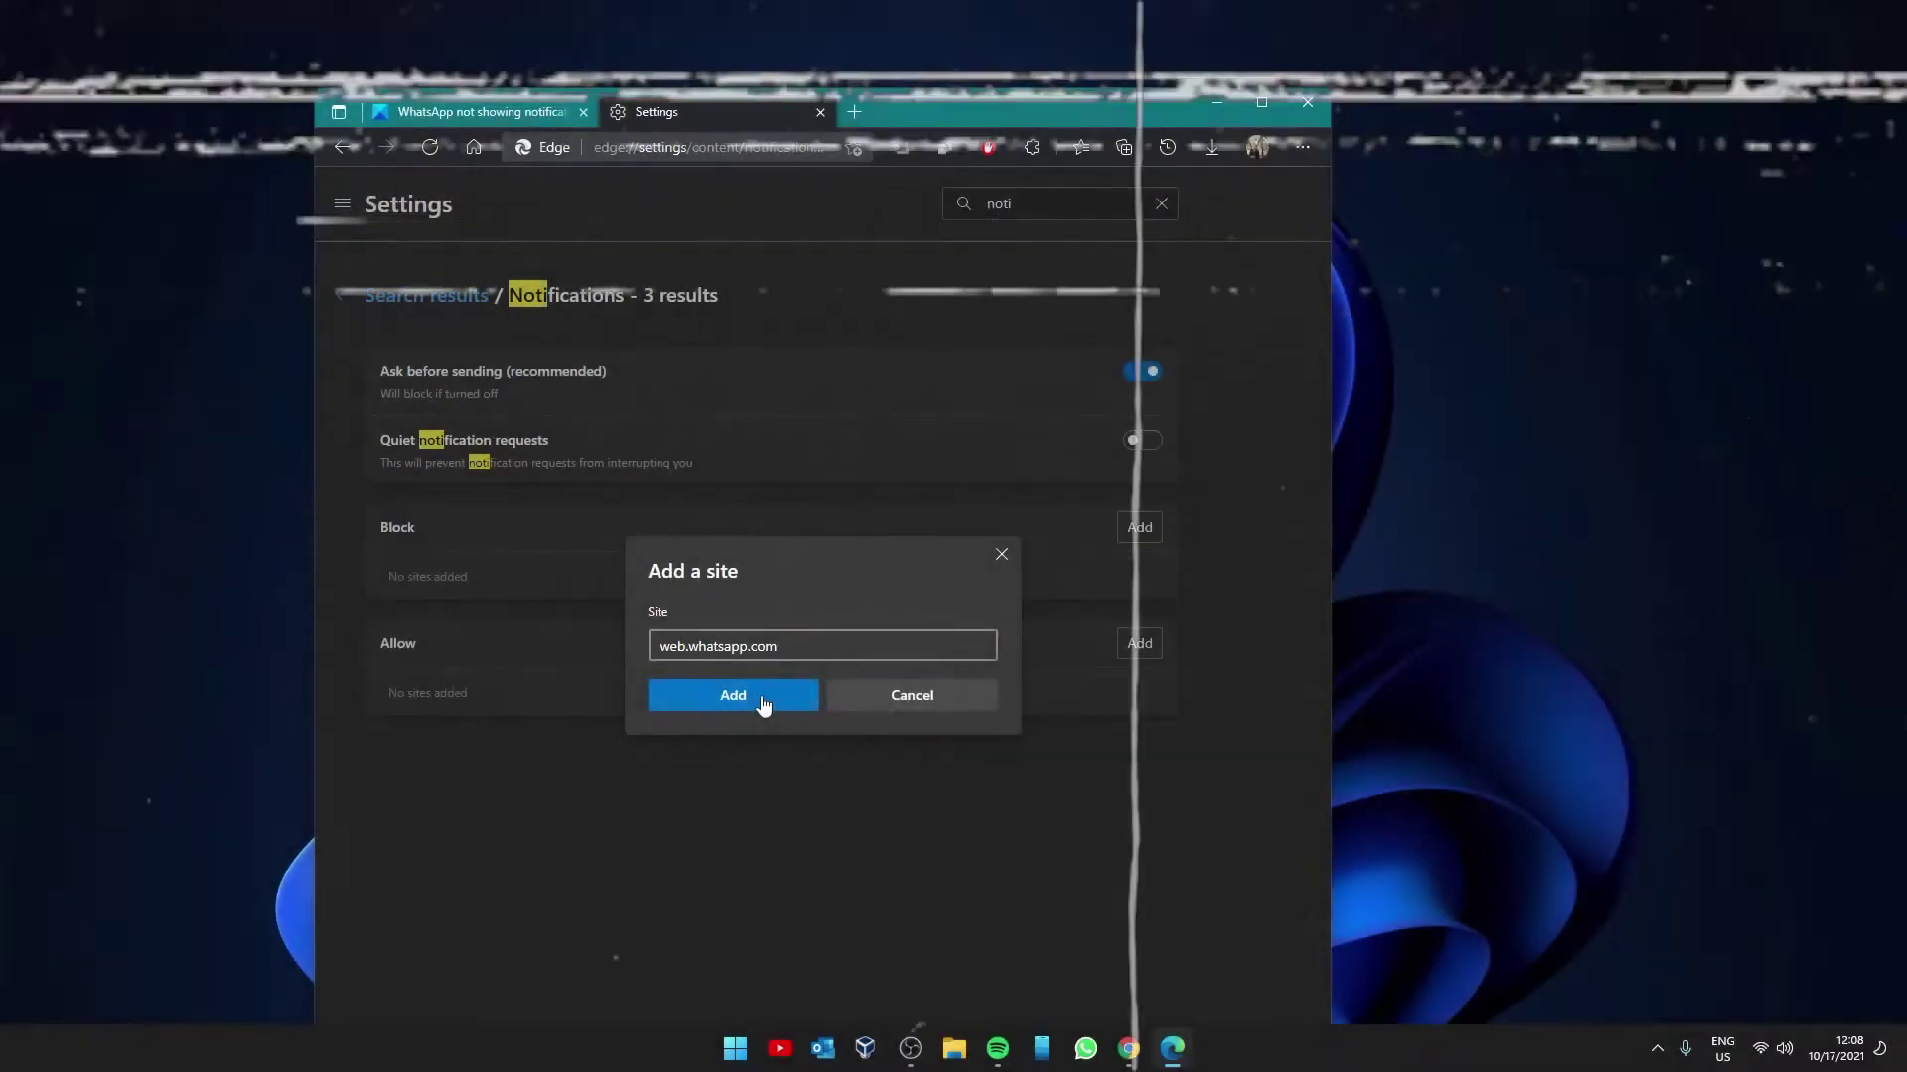
left_click(763, 701)
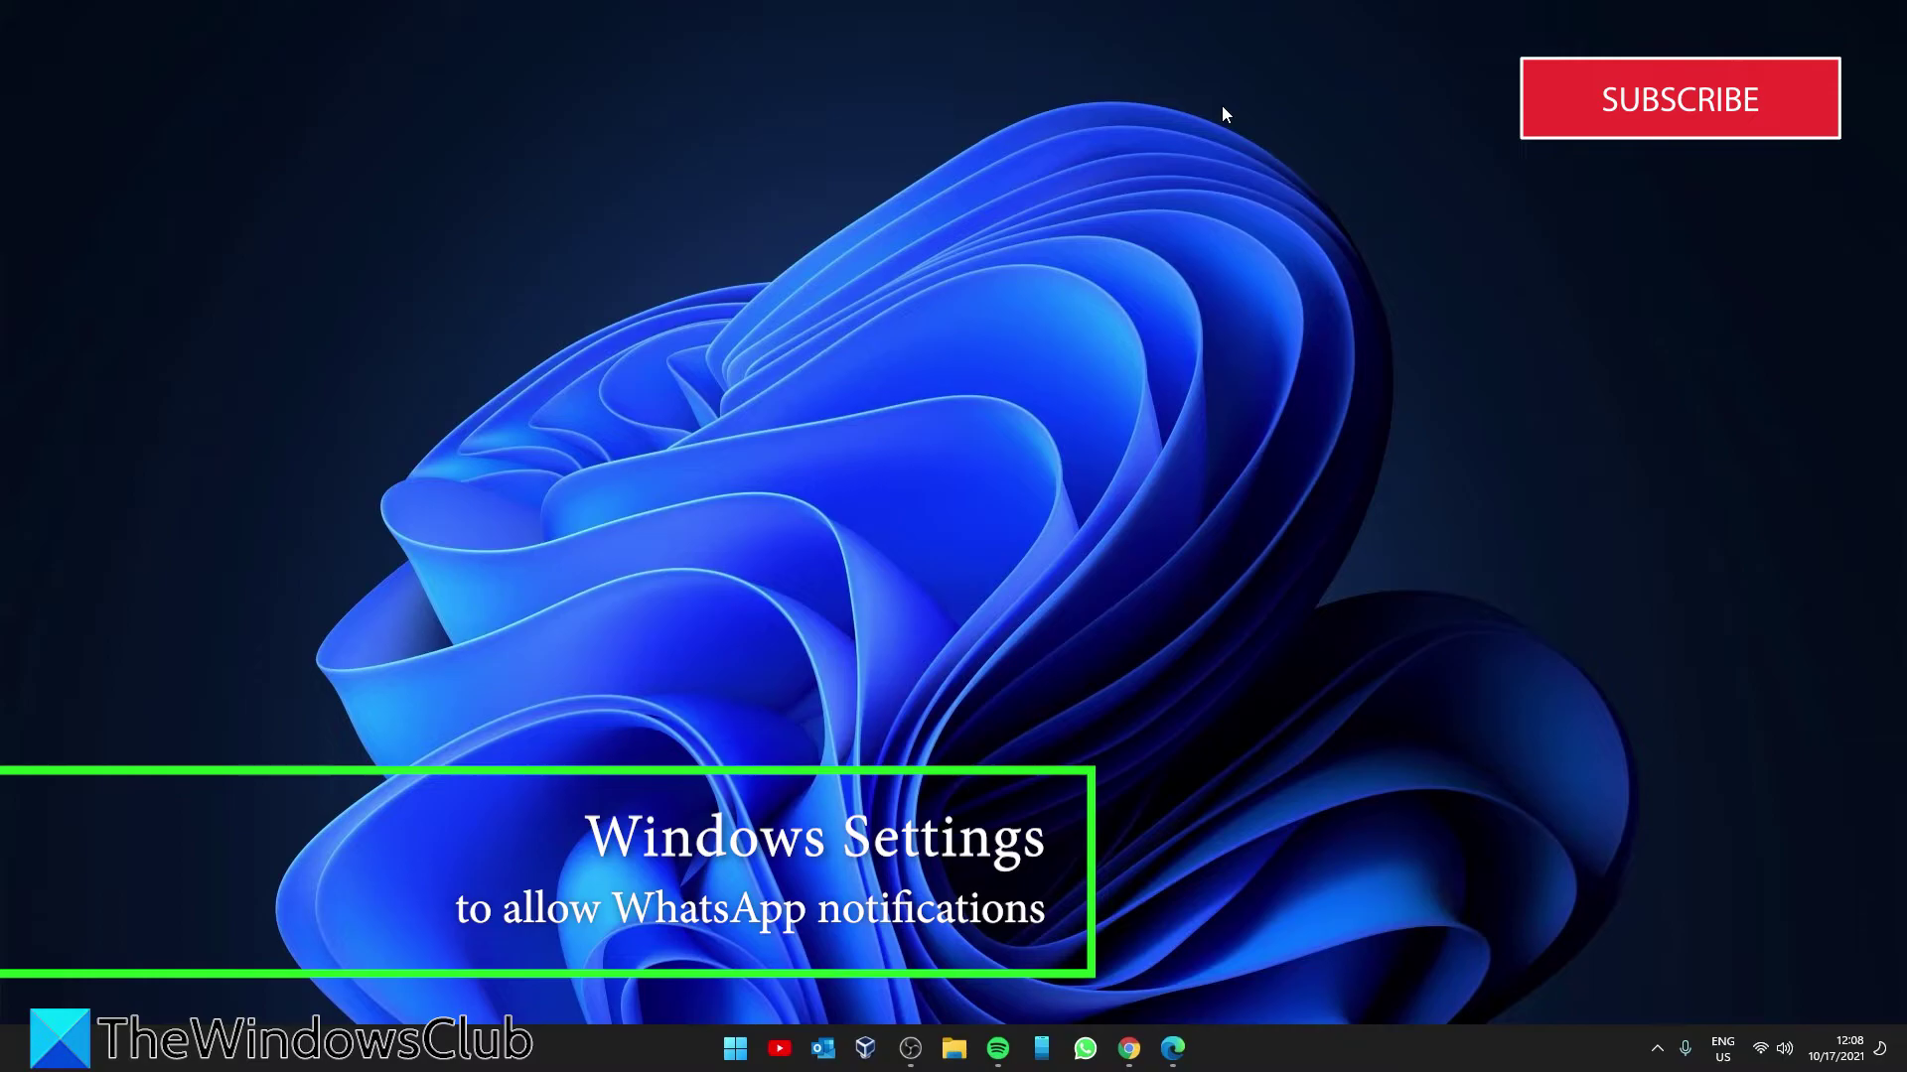
Open WhatsApp's entry in Windows System > Notifications, showing notifications, banners and sounds on.
right_click(734, 1049)
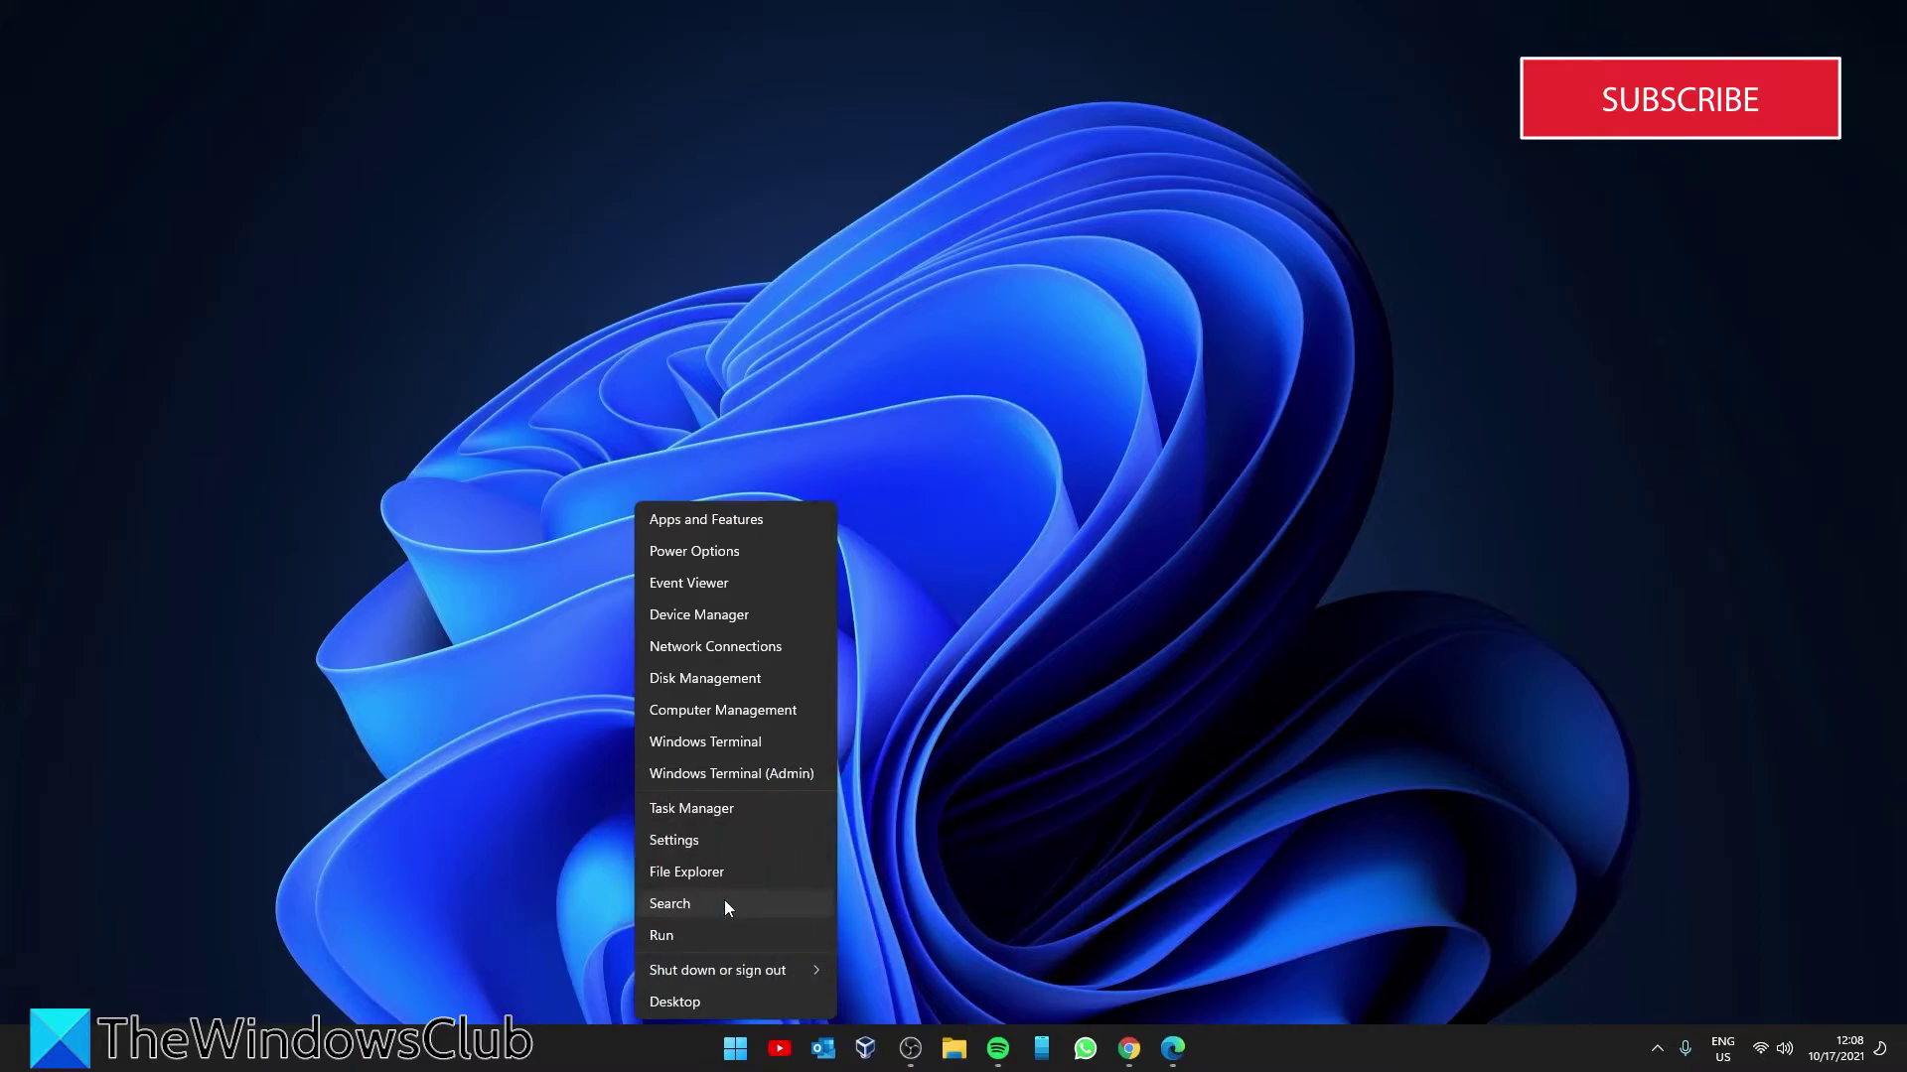
left_click(707, 840)
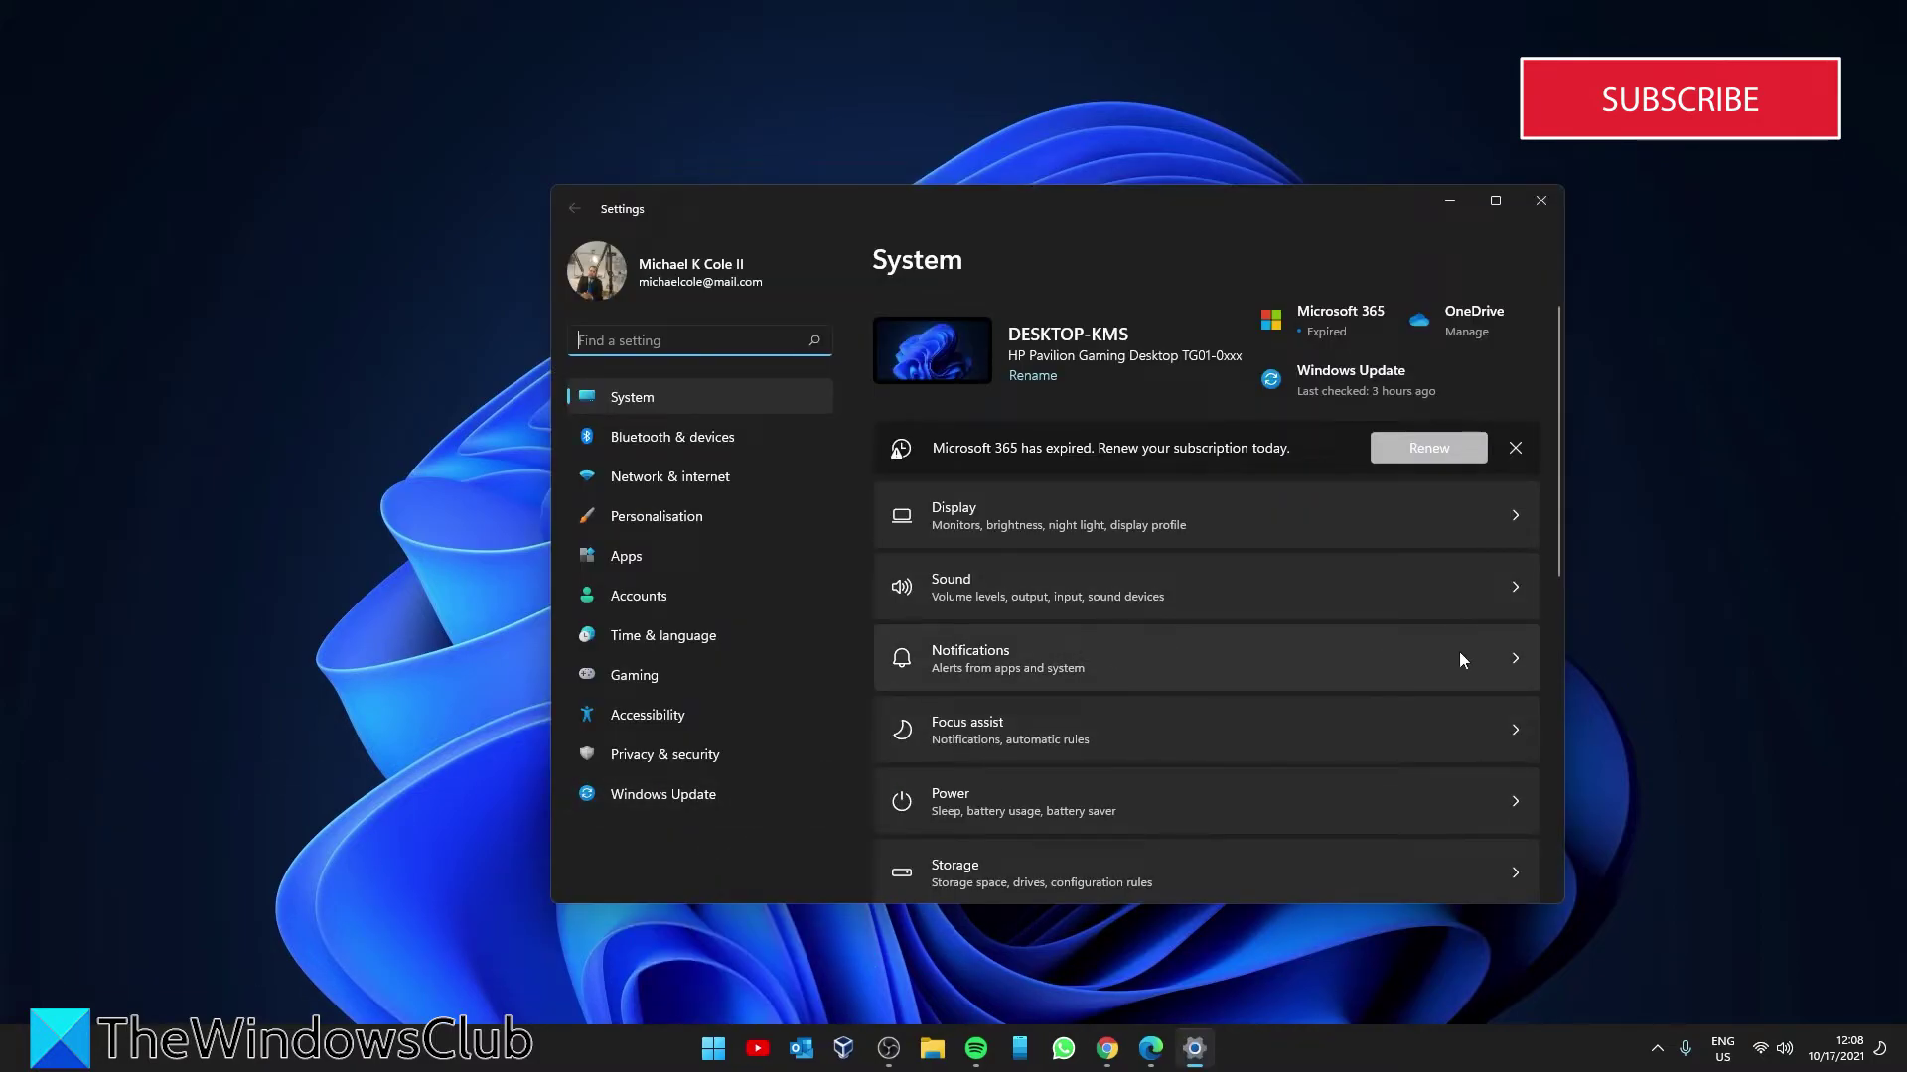
left_click(1512, 658)
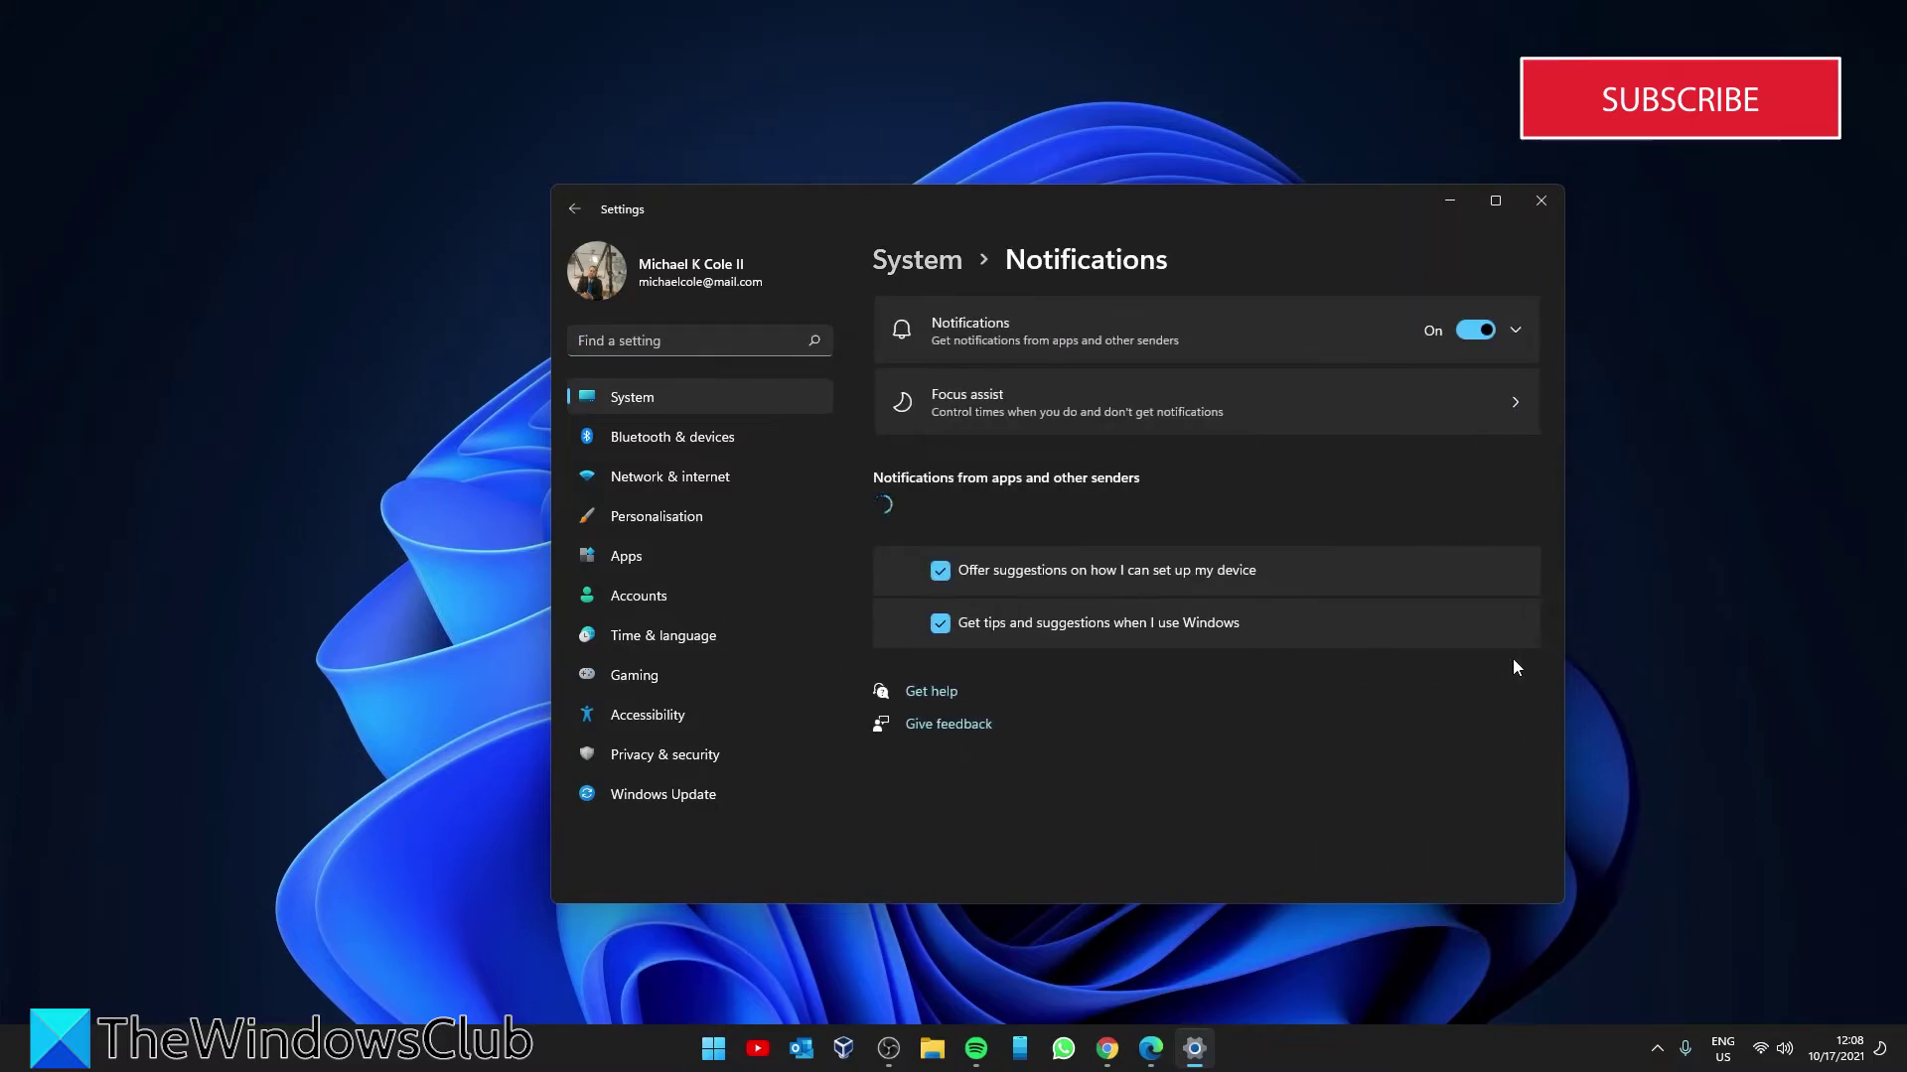
scroll(1318, 621, "down", 4)
scroll(1319, 621, "down", 2)
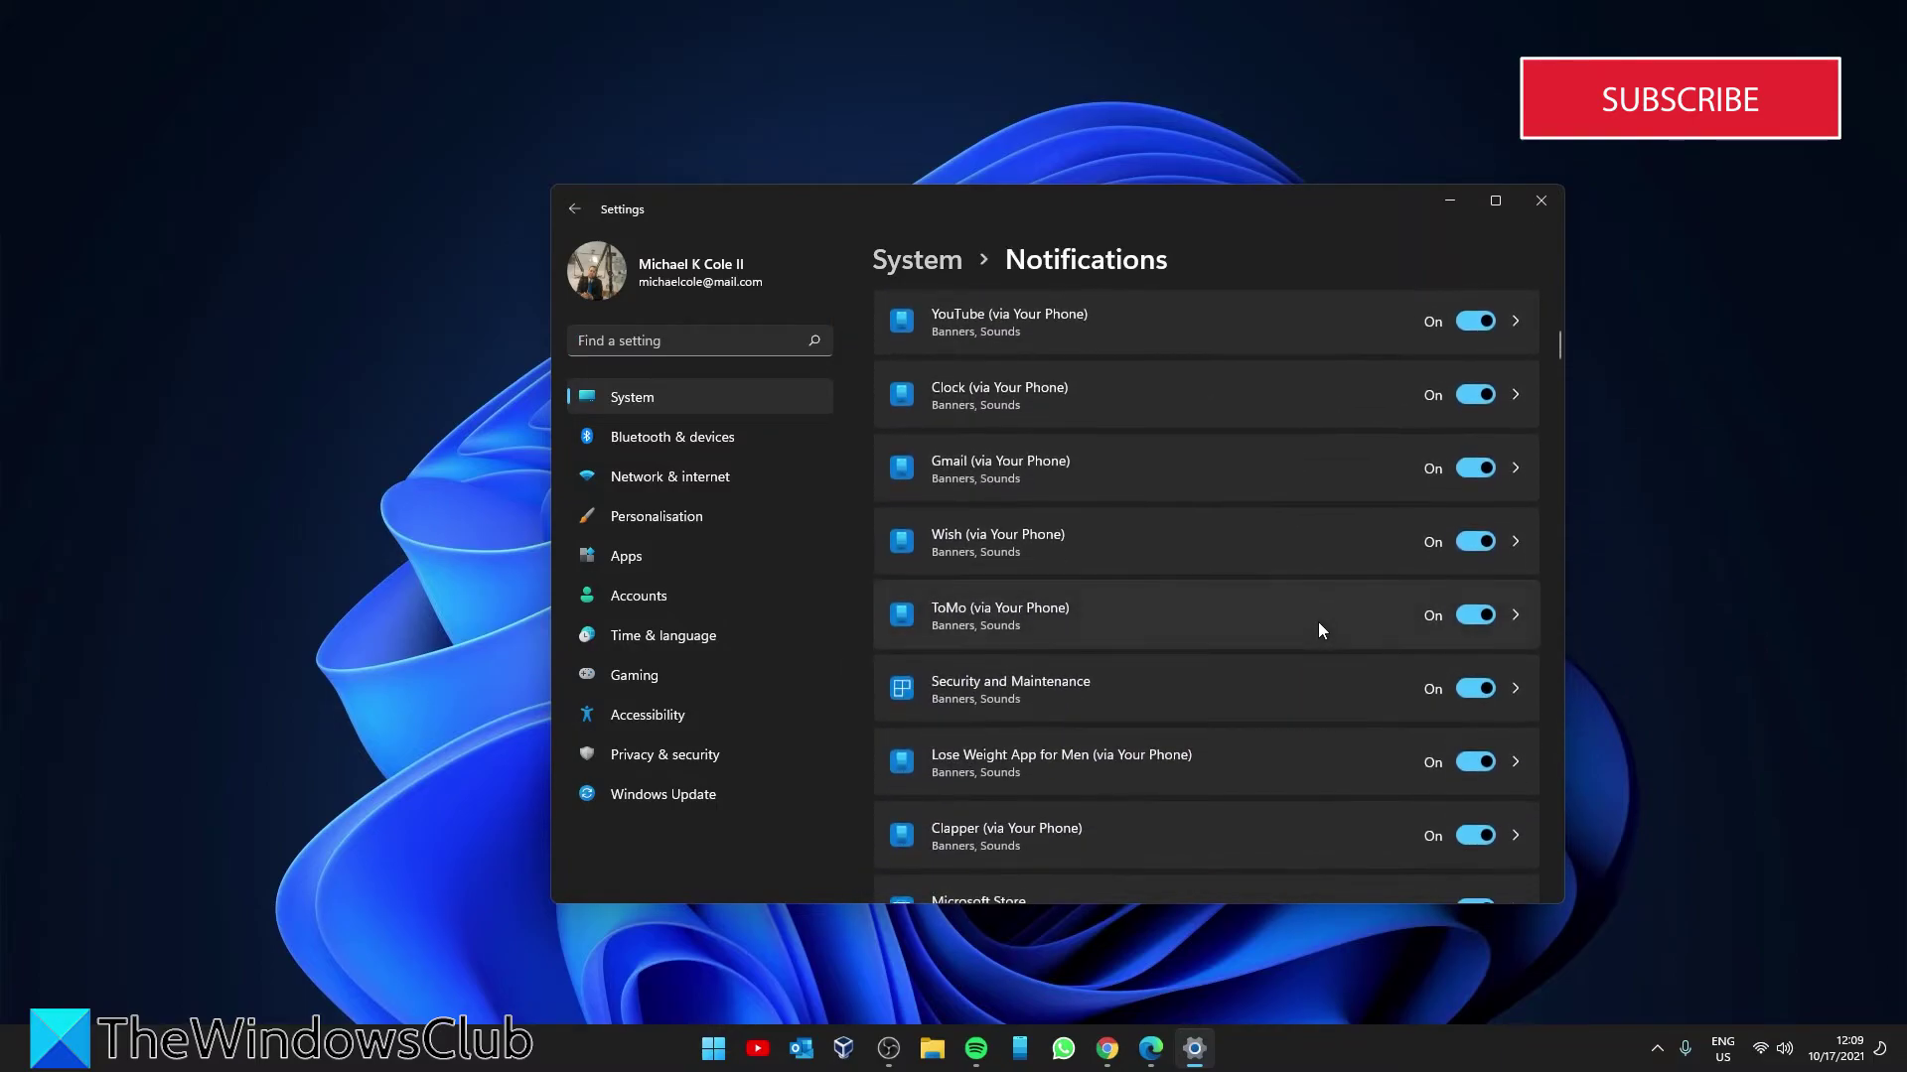
scroll(1319, 622, "down", 8)
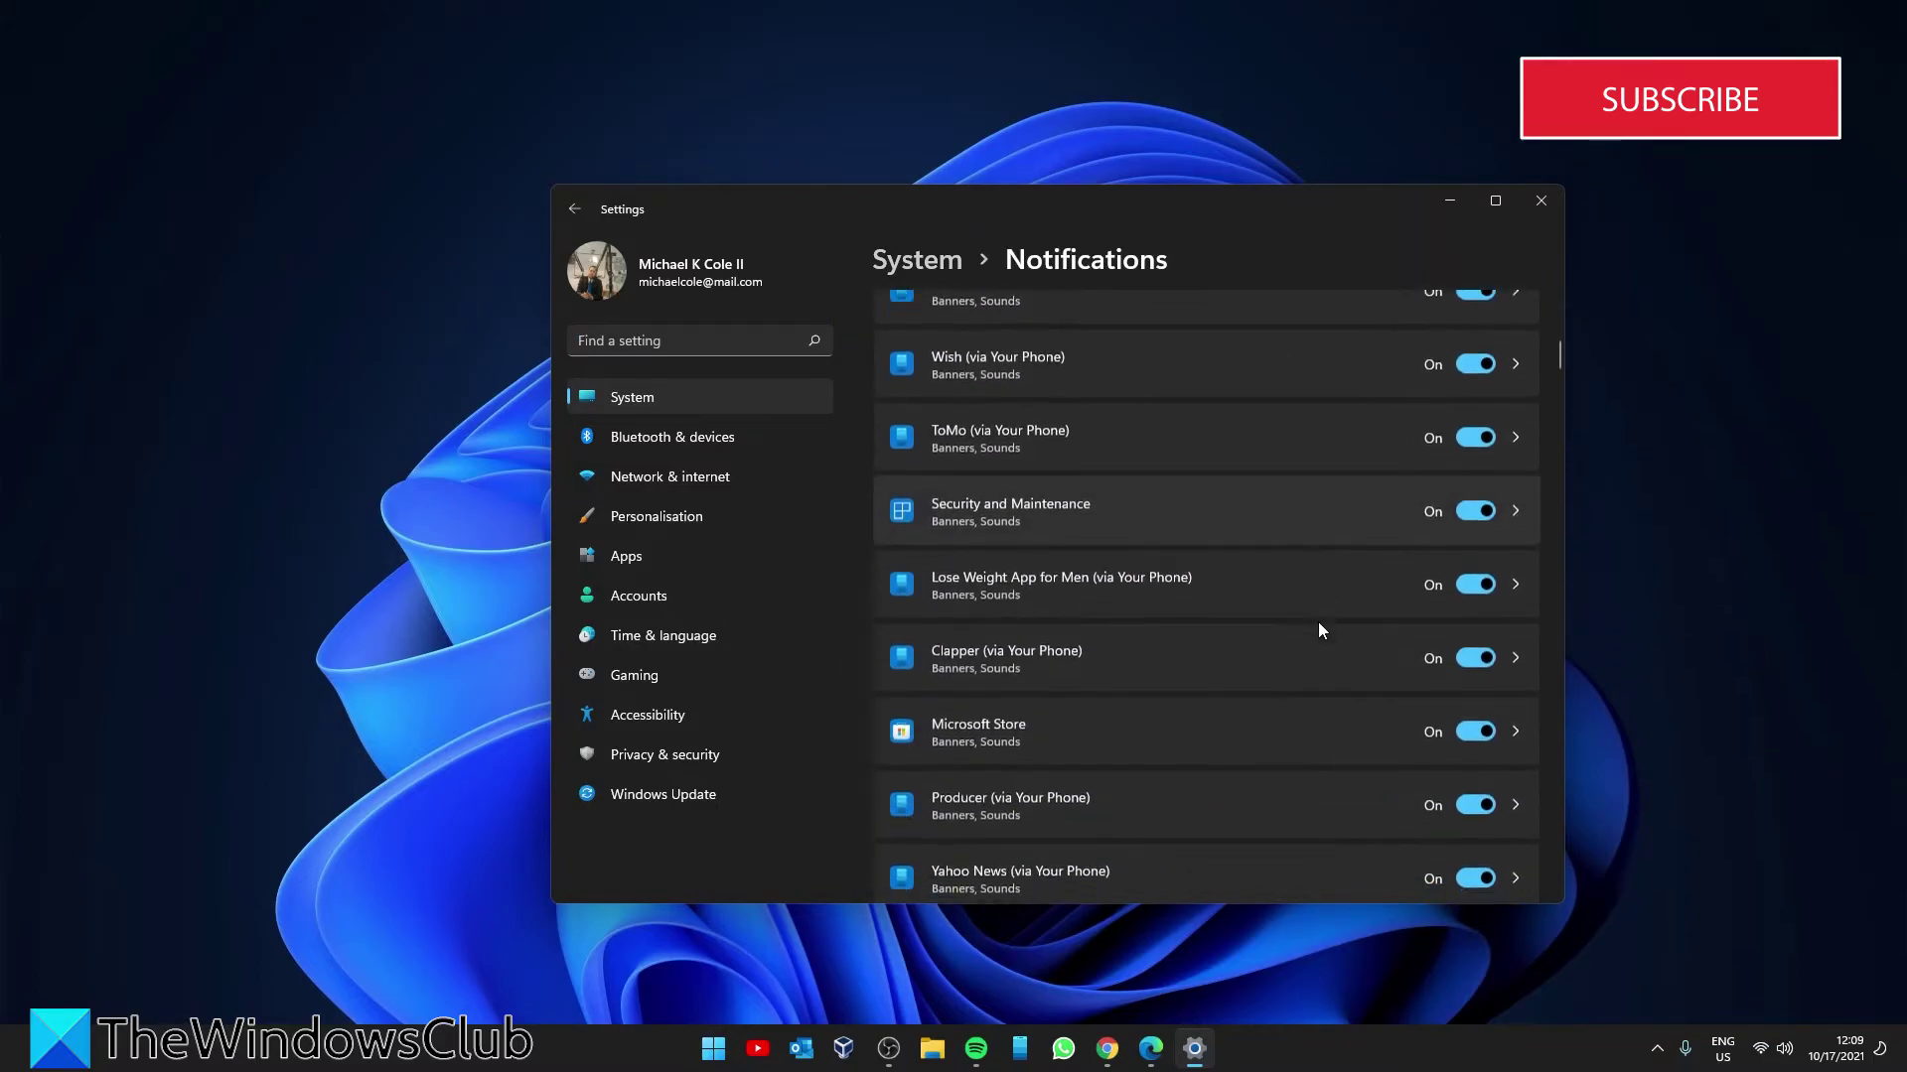
left_click(1522, 666)
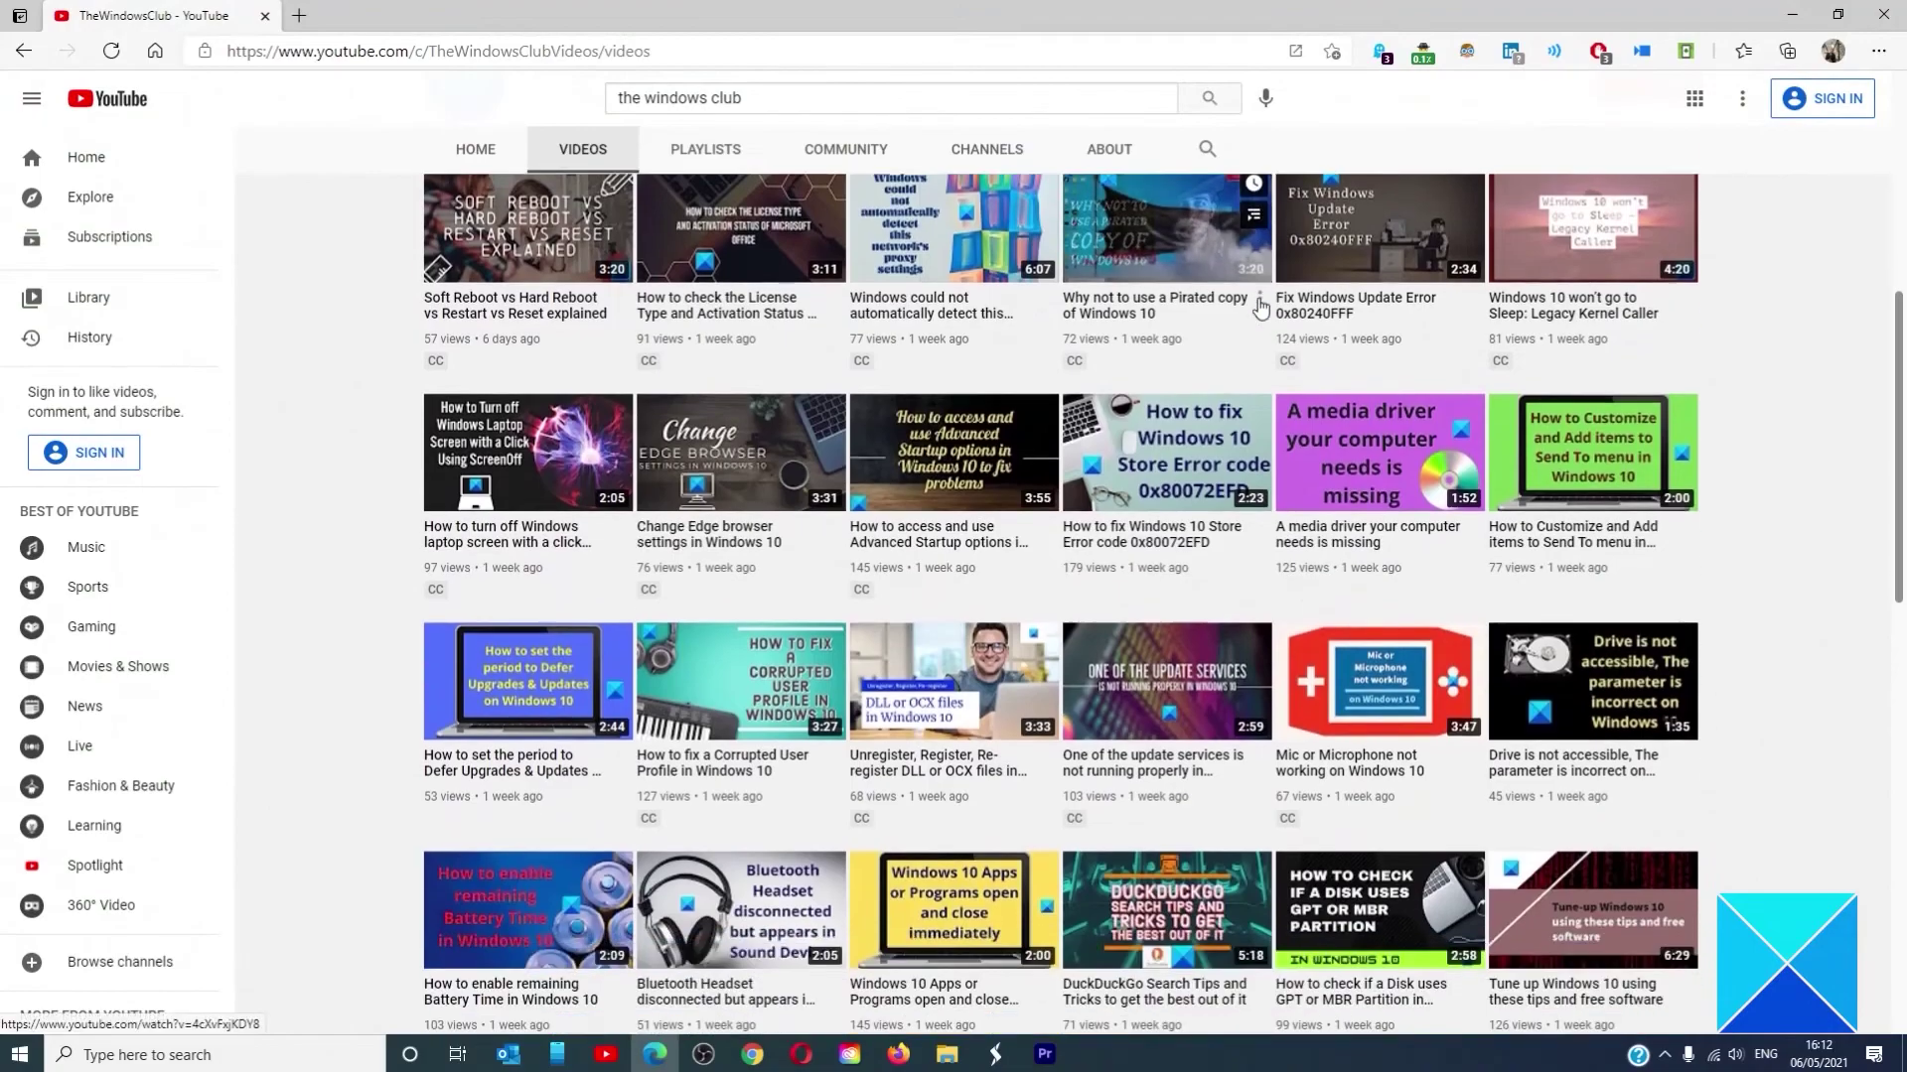
scroll(1259, 307, "down", 15)
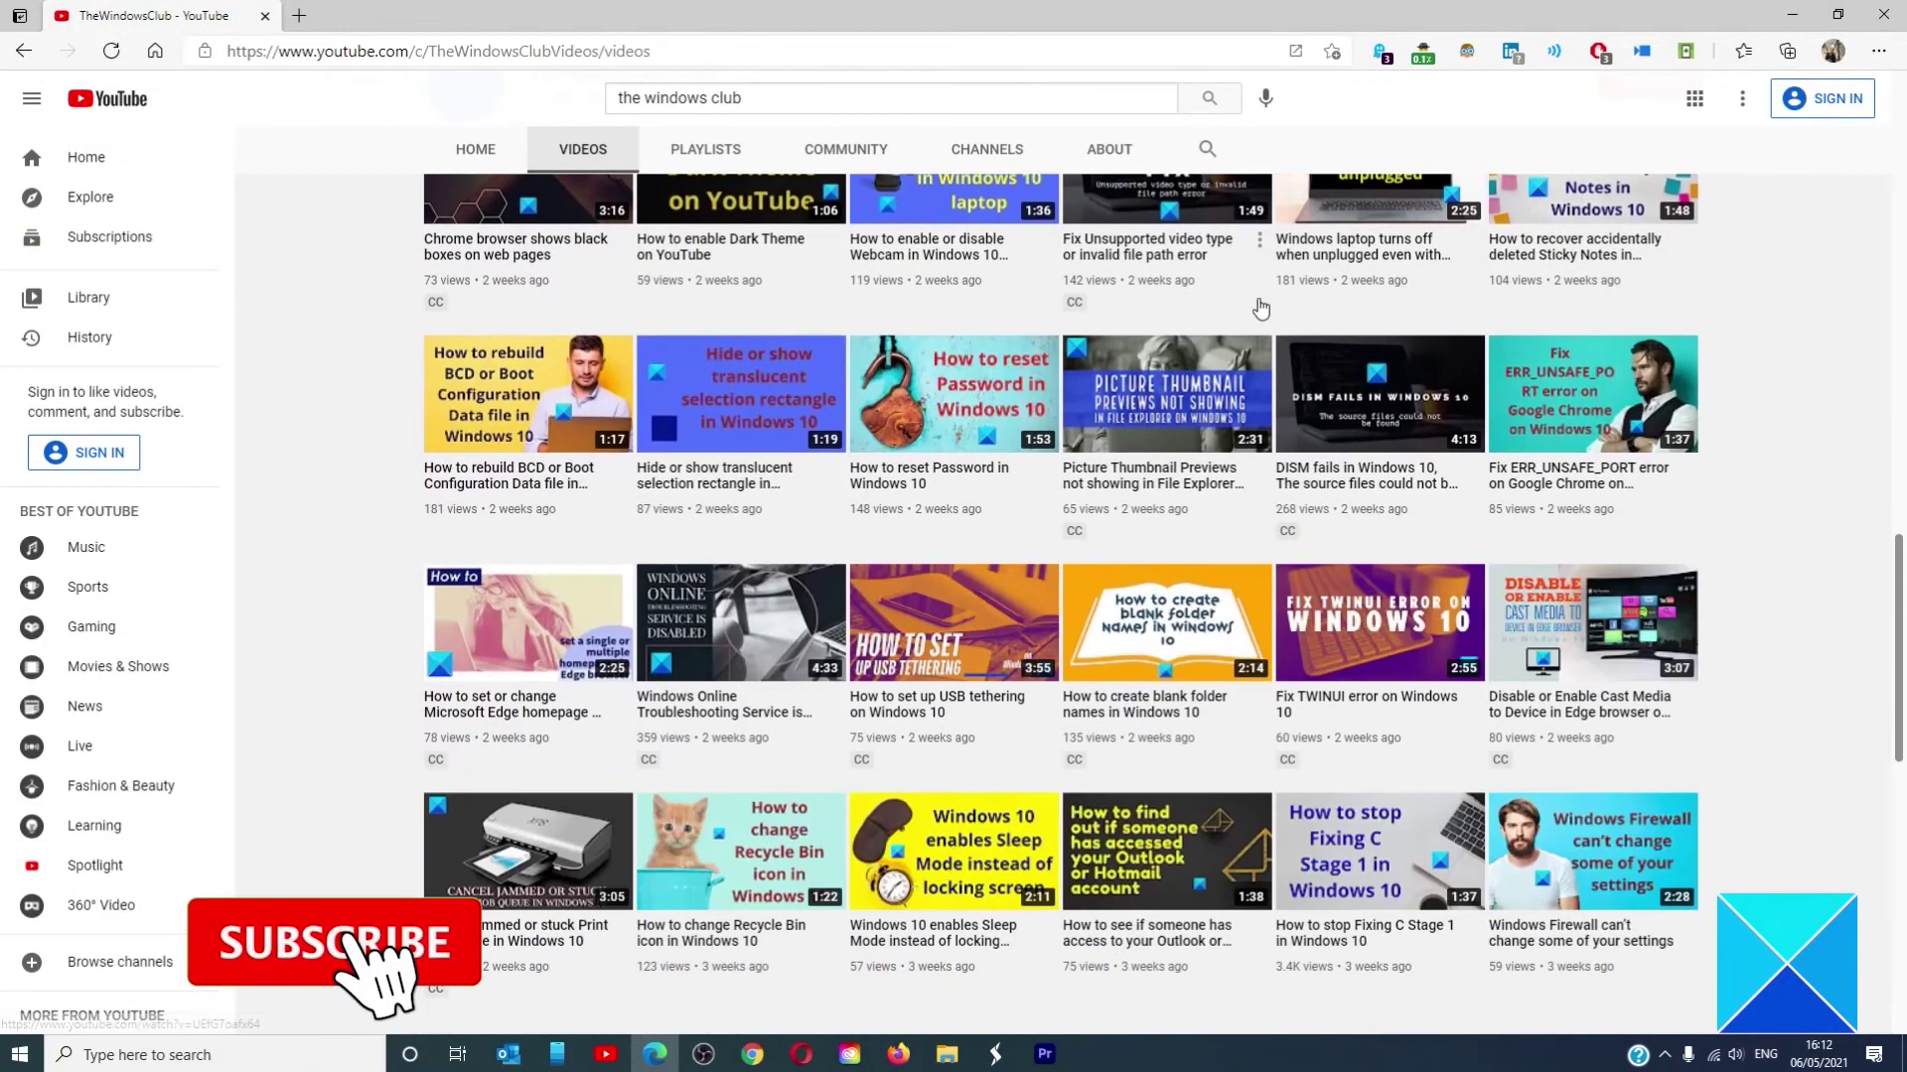
scroll(1259, 309, "up", 10)
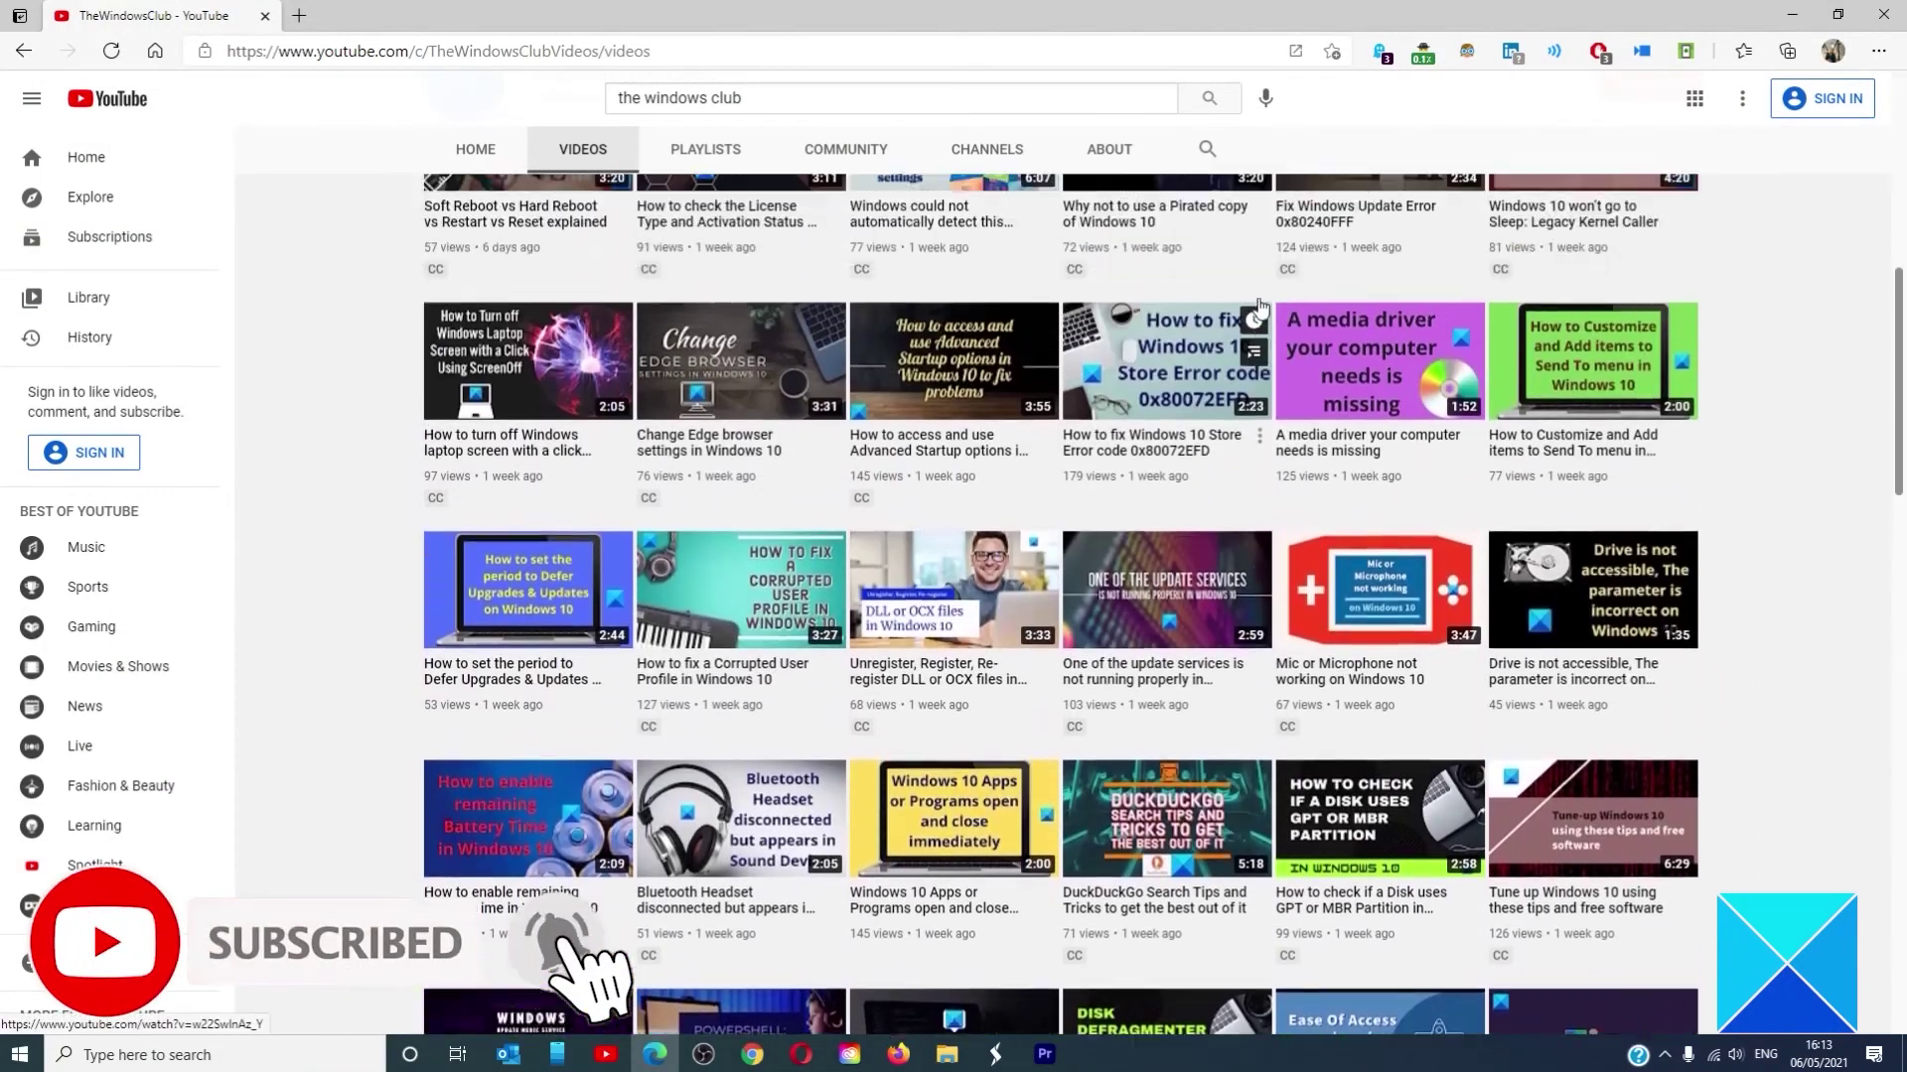